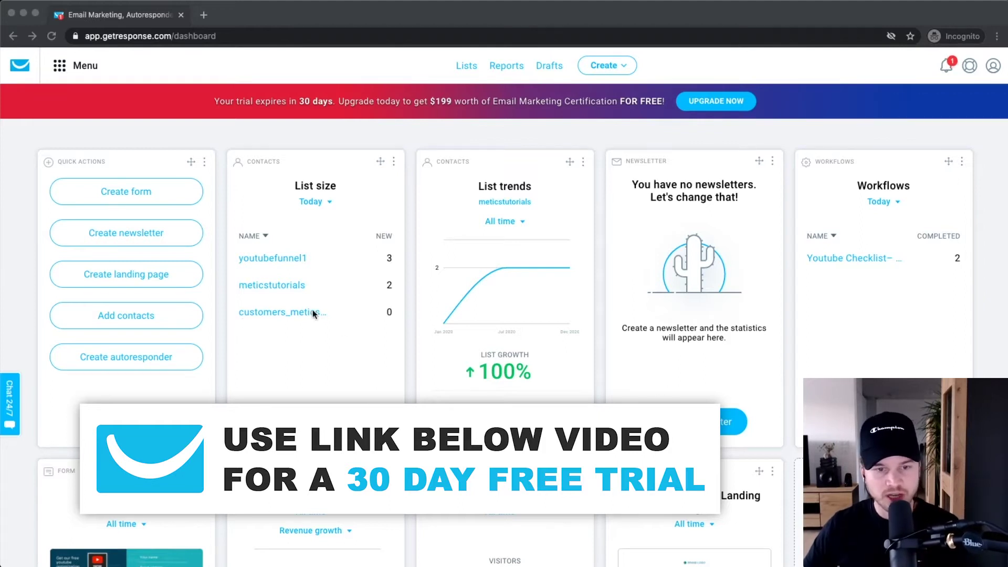
- Open the dashboard Menu listing tools such as Email marketing, Autoresponders and Automation
left_click(313, 185)
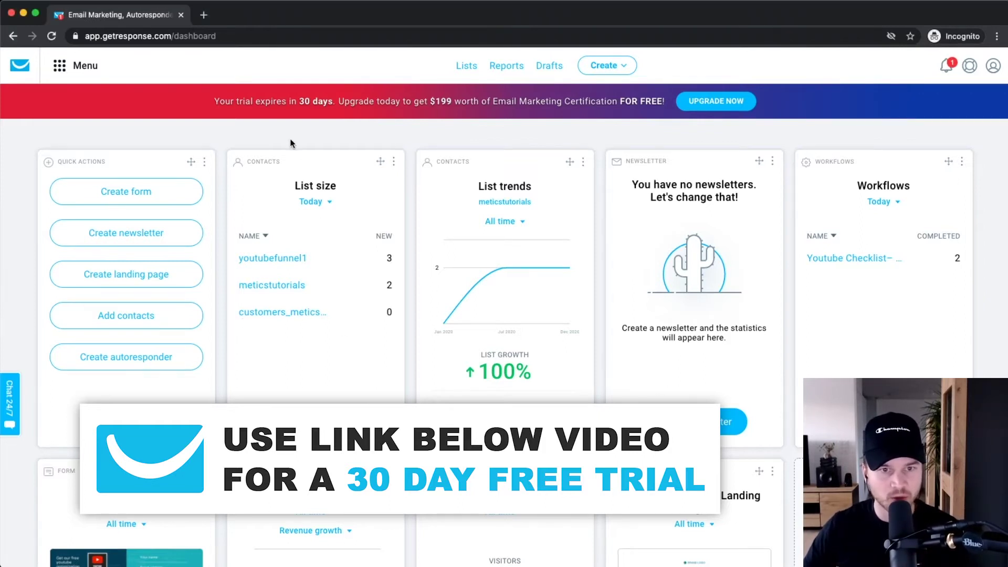
scroll(292, 147, "up", 5)
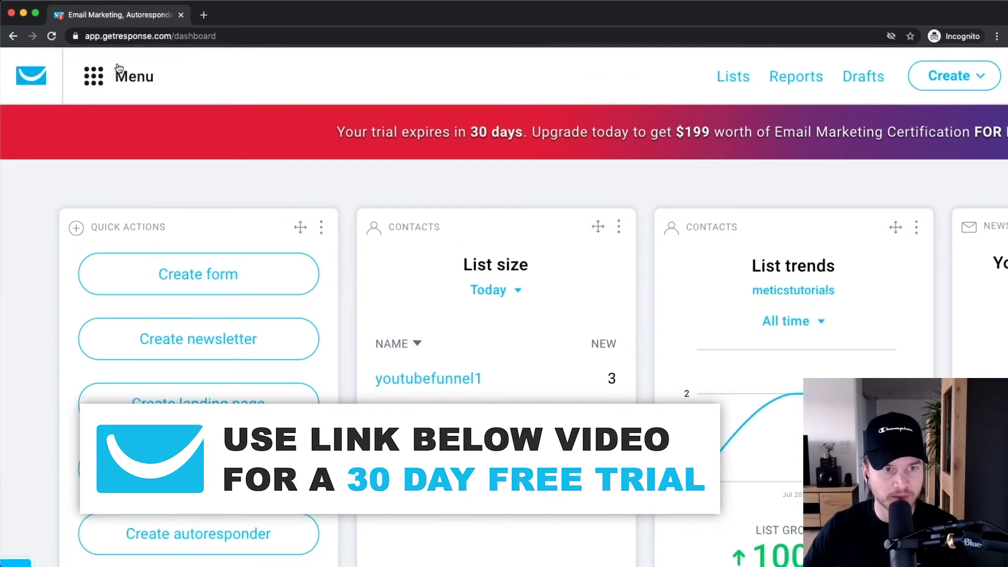
left_click(118, 71)
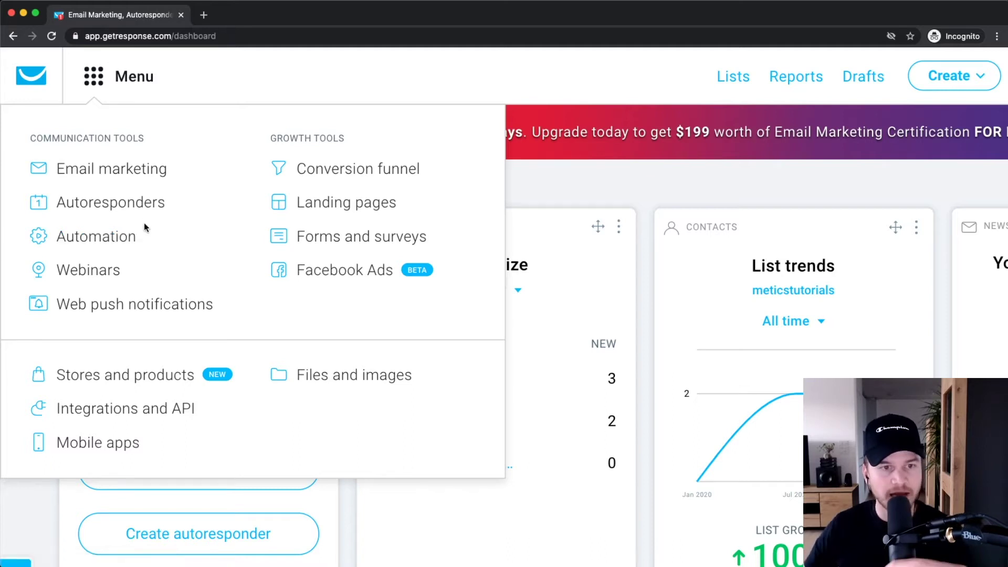
- Go to Email marketing and create a new untitled newsletter draft
left_click(129, 166)
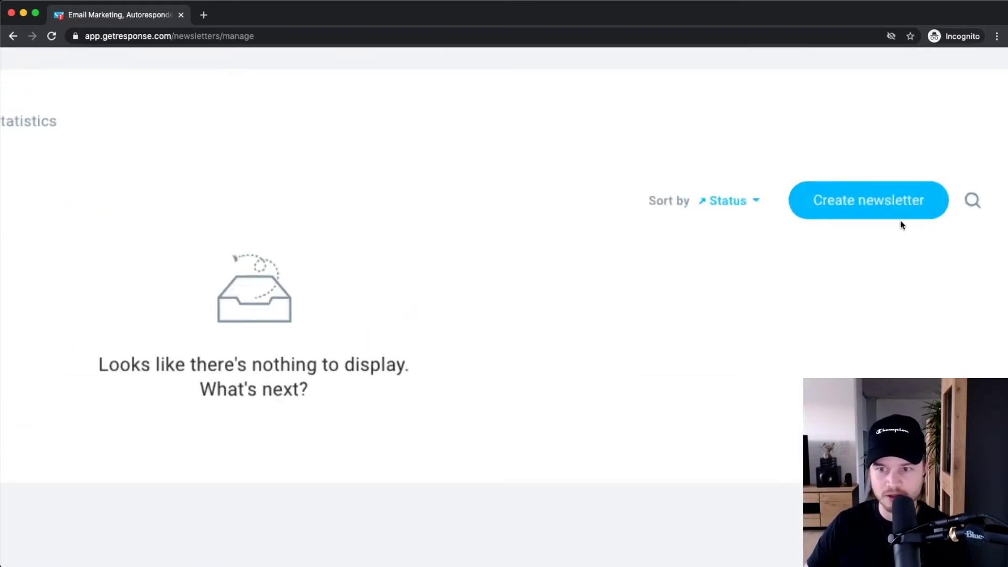
left_click(847, 202)
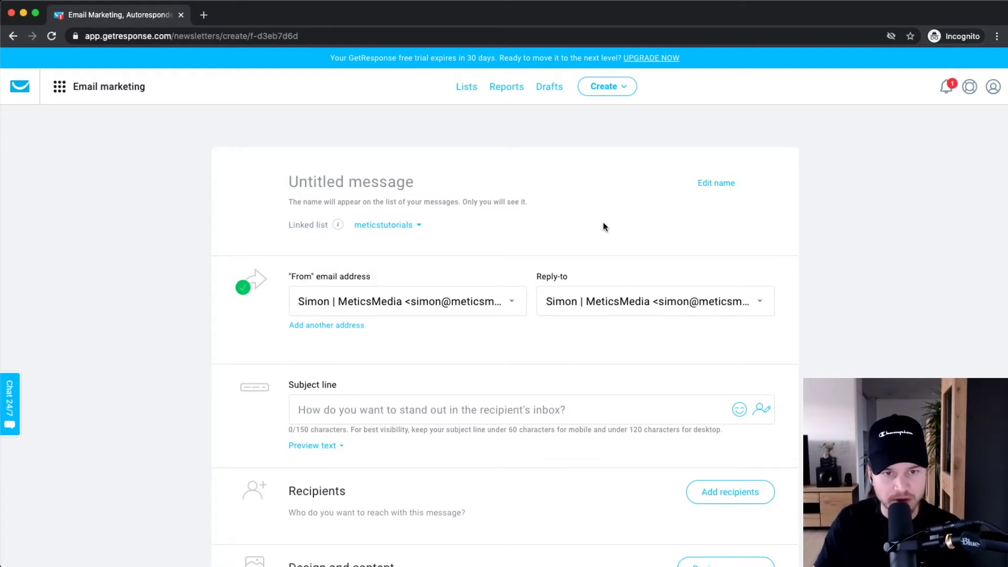
- Name the newsletter 'Youtube Video Email Marketing' and keep meticstutorials as the linked list
type("Youtube Vi")
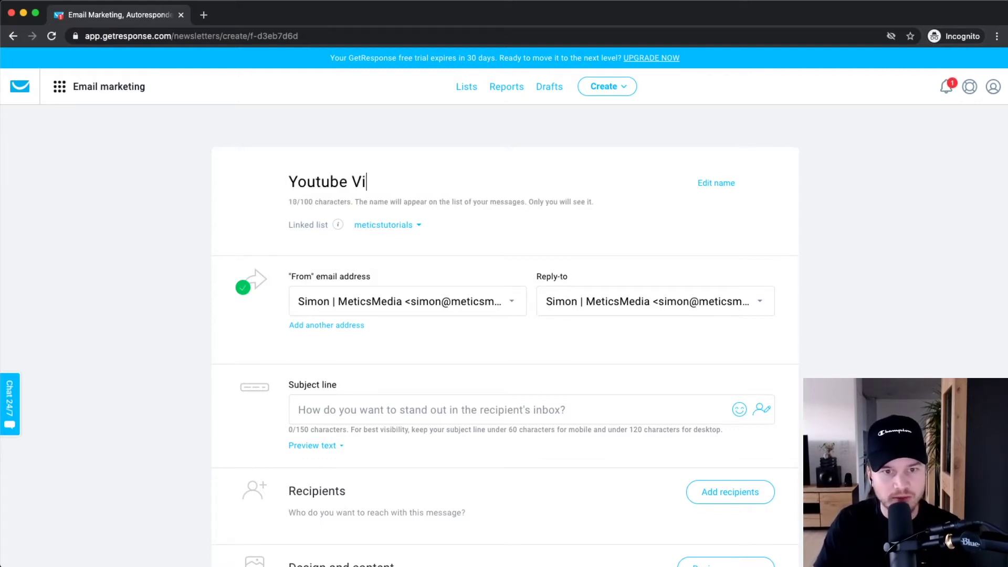
type("deo Email Mark")
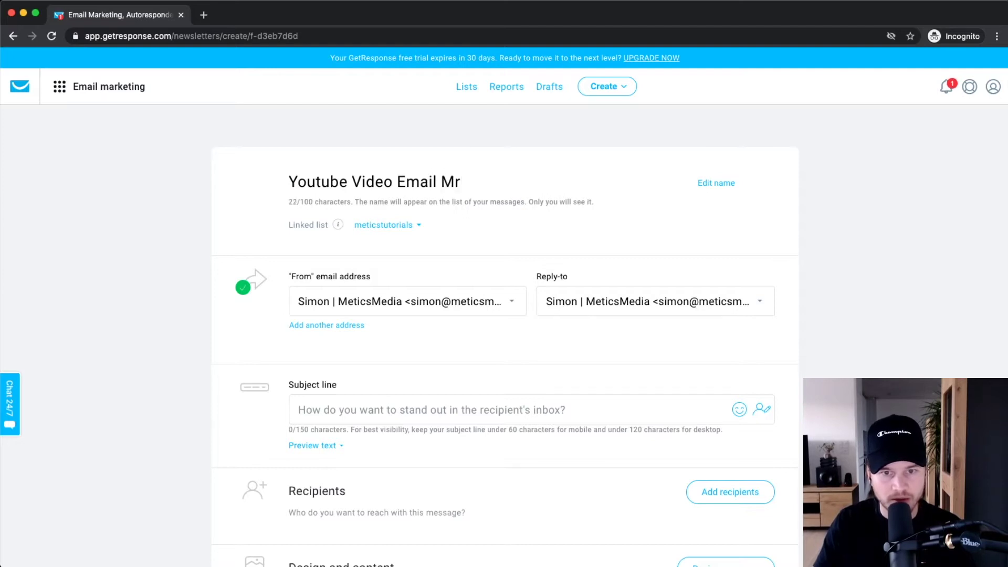
type("eting")
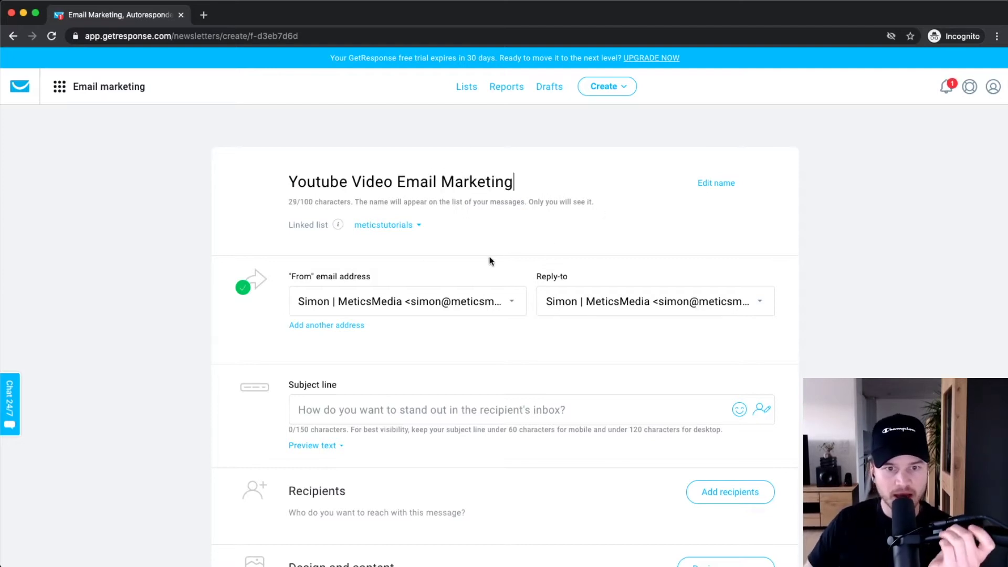
scroll(389, 232, "up", 5)
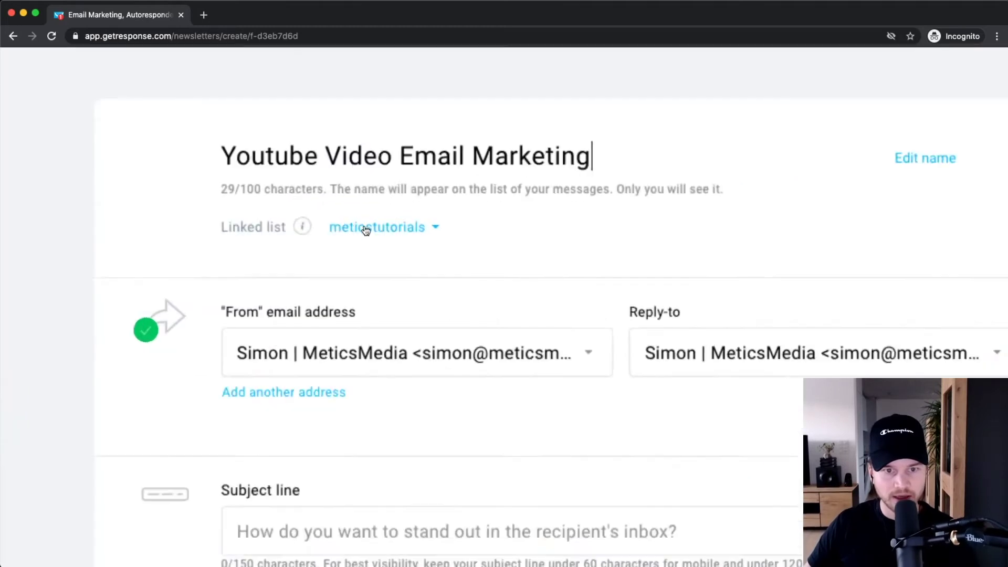
left_click(389, 229)
left_click(401, 322)
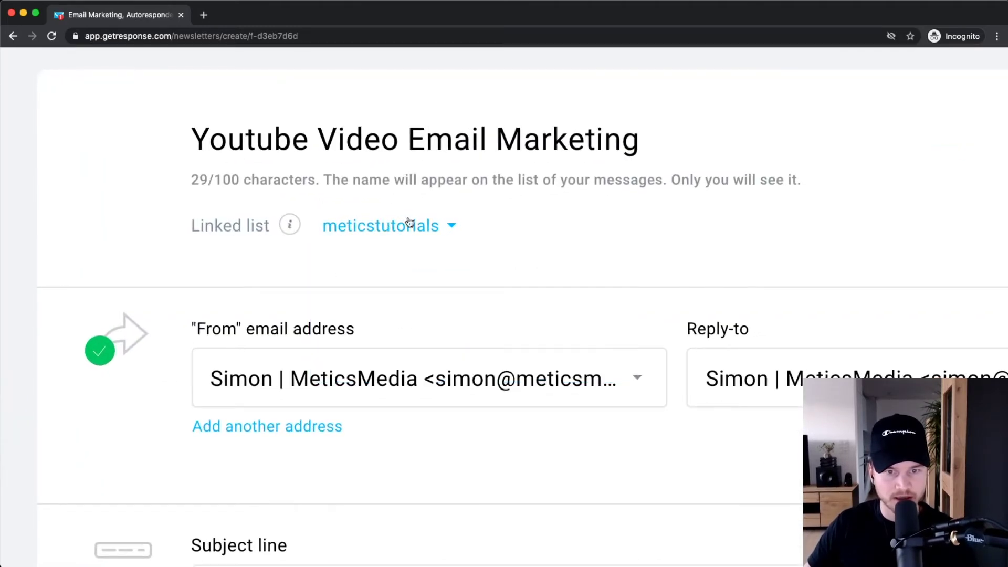
- Keep the existing From and Reply-to addresses unchanged
scroll(431, 232, "down", 5)
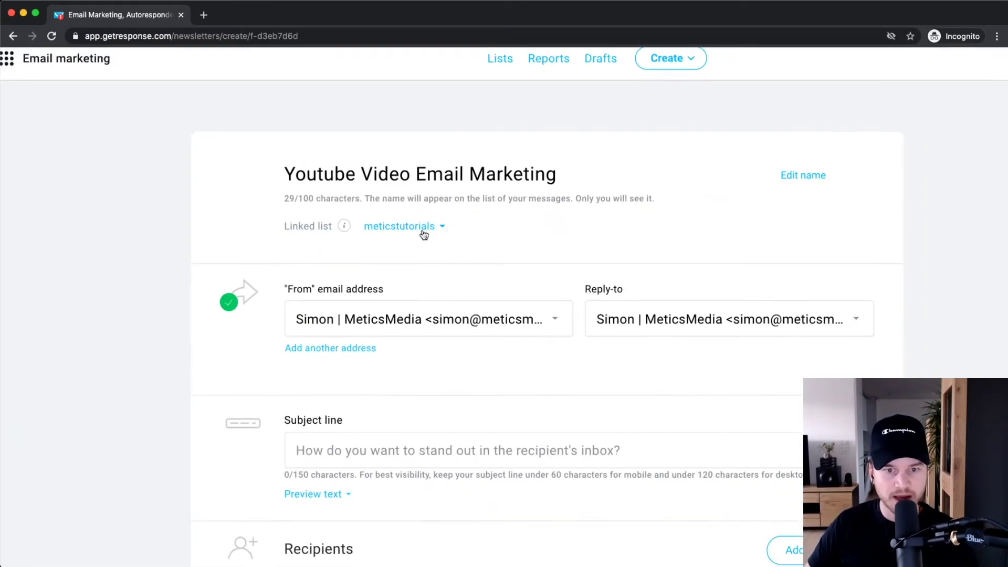
scroll(383, 307, "up", 4)
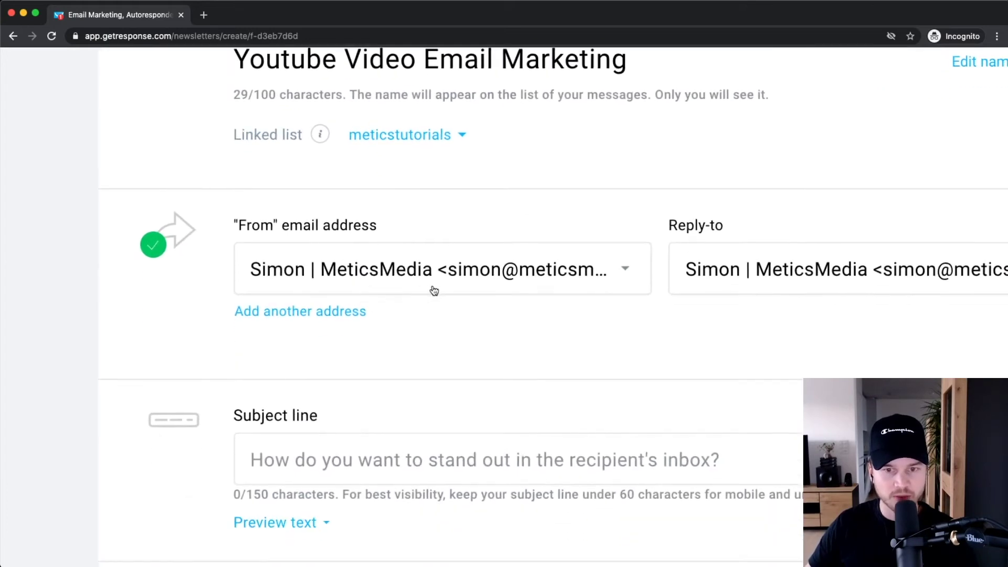
scroll(399, 302, "right", 4)
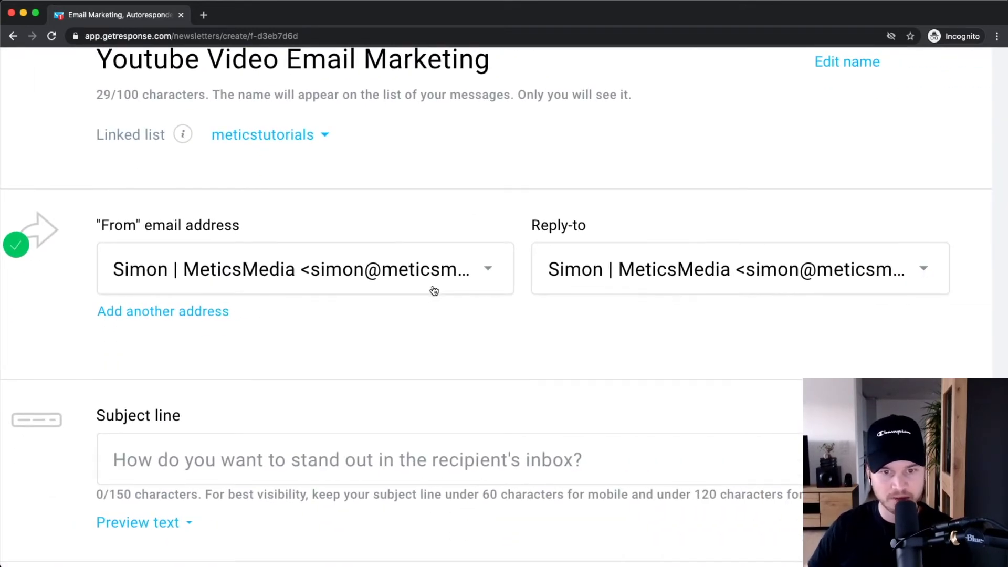
left_click(434, 290)
left_click(241, 369)
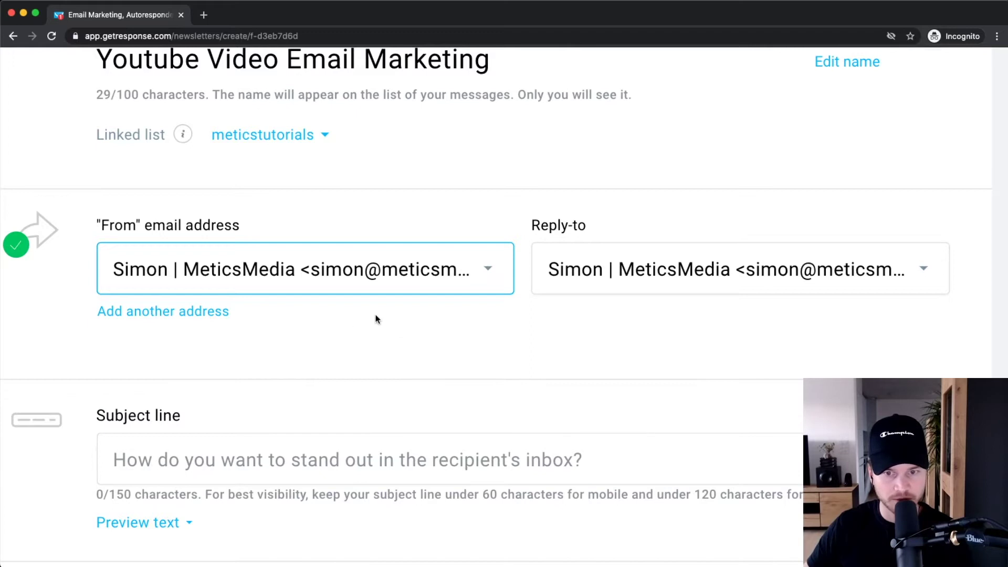
scroll(405, 286, "right", 3)
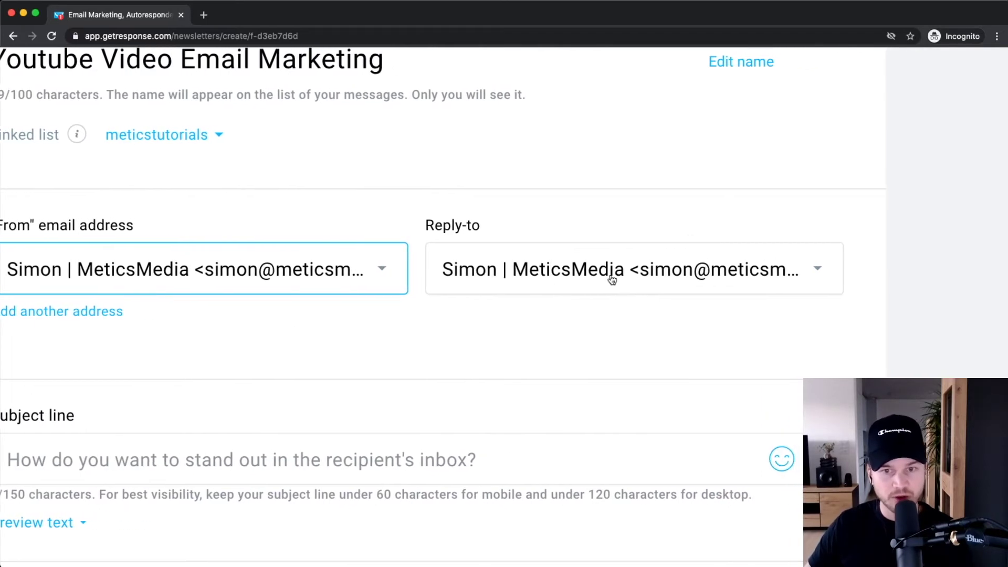
left_click(613, 280)
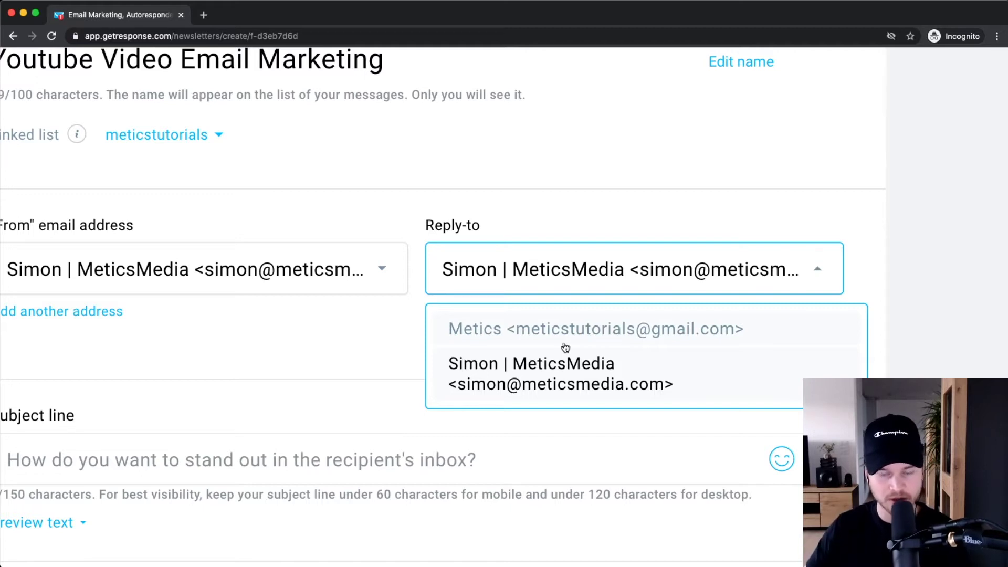
left_click(424, 317)
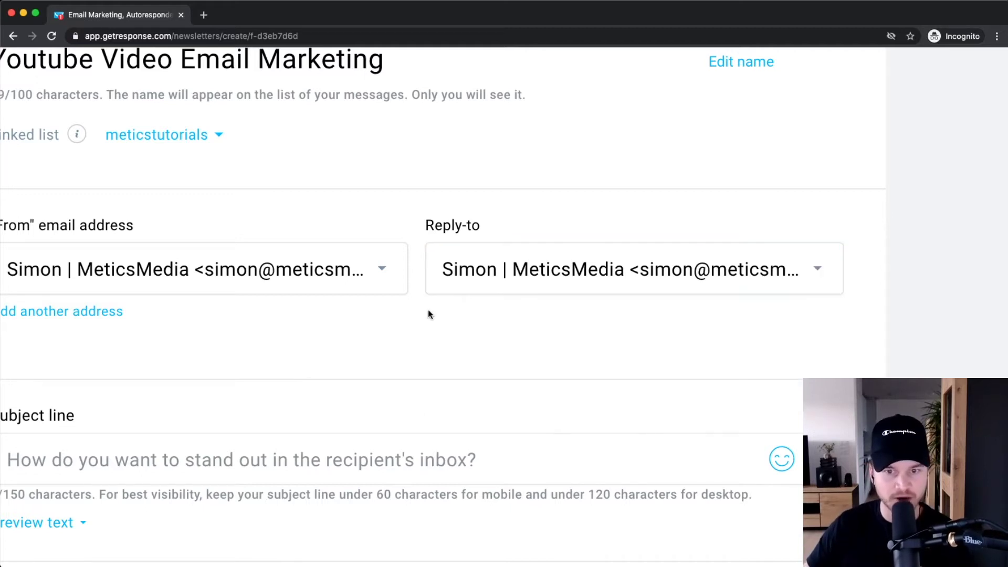
scroll(318, 314, "down", 5)
scroll(400, 313, "down", 5)
scroll(327, 232, "up", 5)
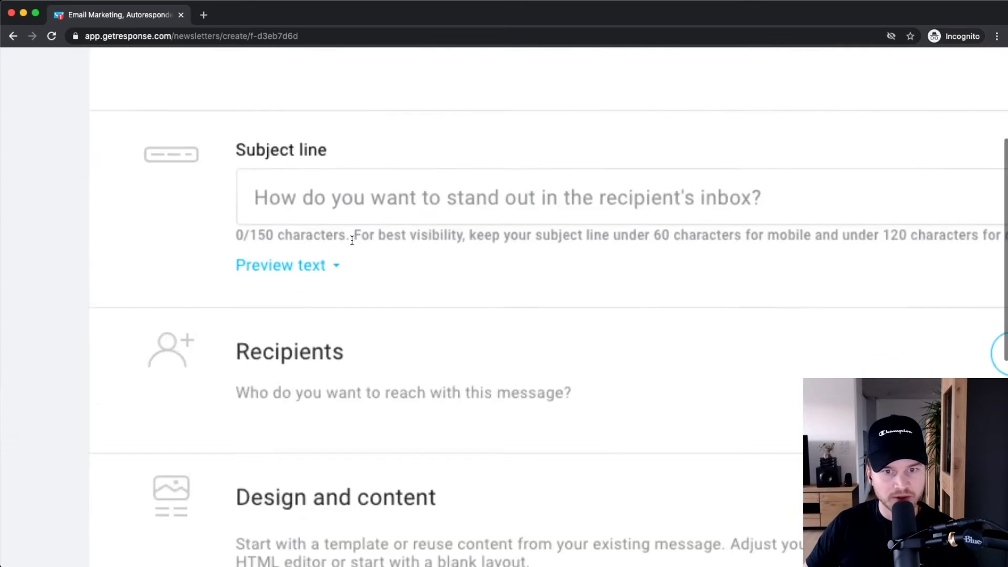
scroll(389, 254, "down", 5)
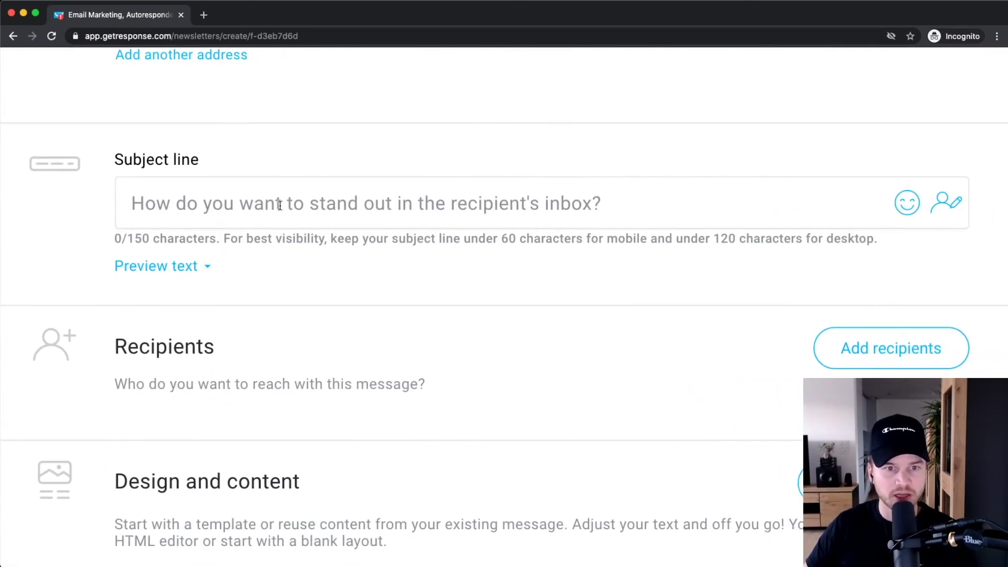
- Insert the contact's [[name]] field at the start of the subject line
left_click(280, 206)
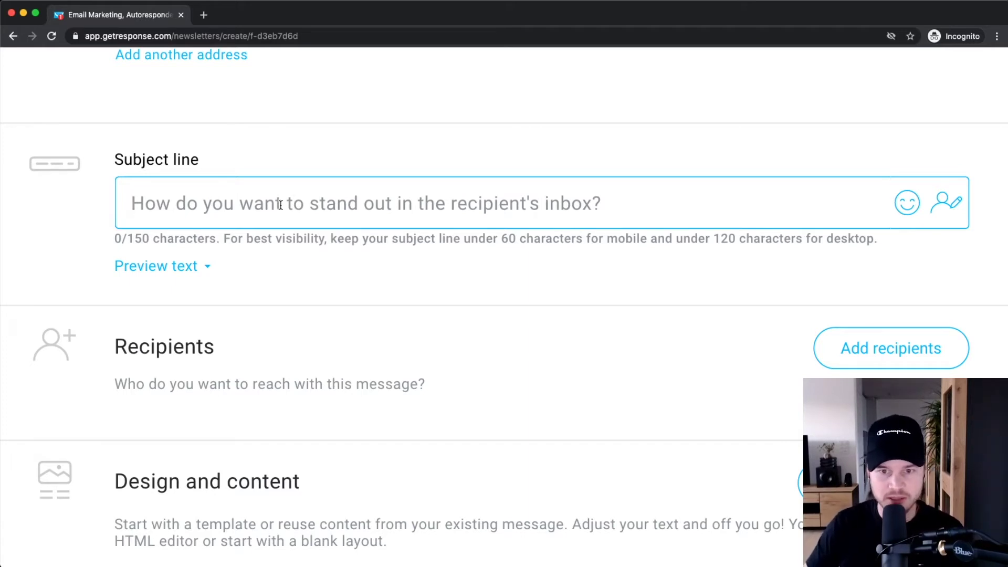
left_click(951, 210)
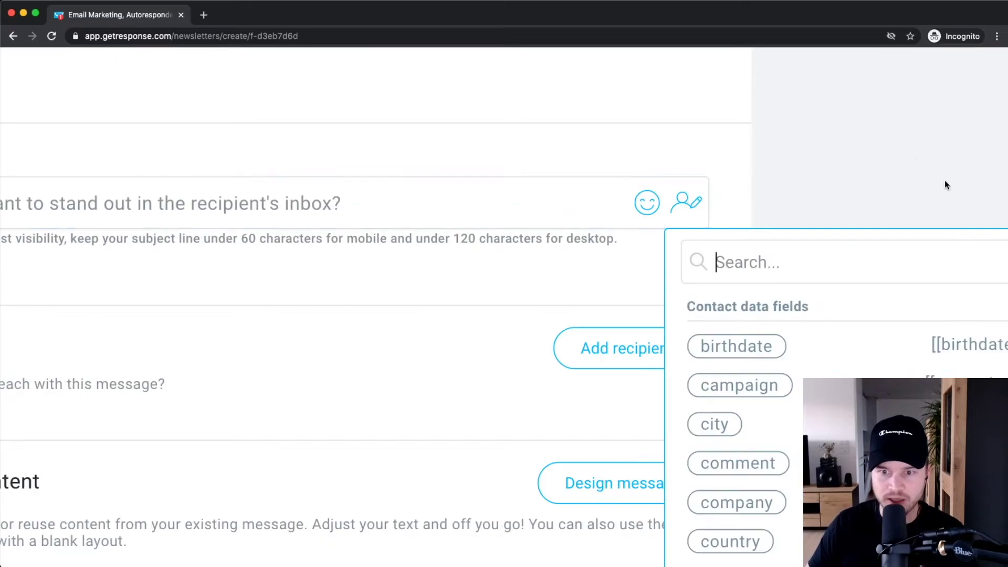
scroll(840, 325, "down", 3)
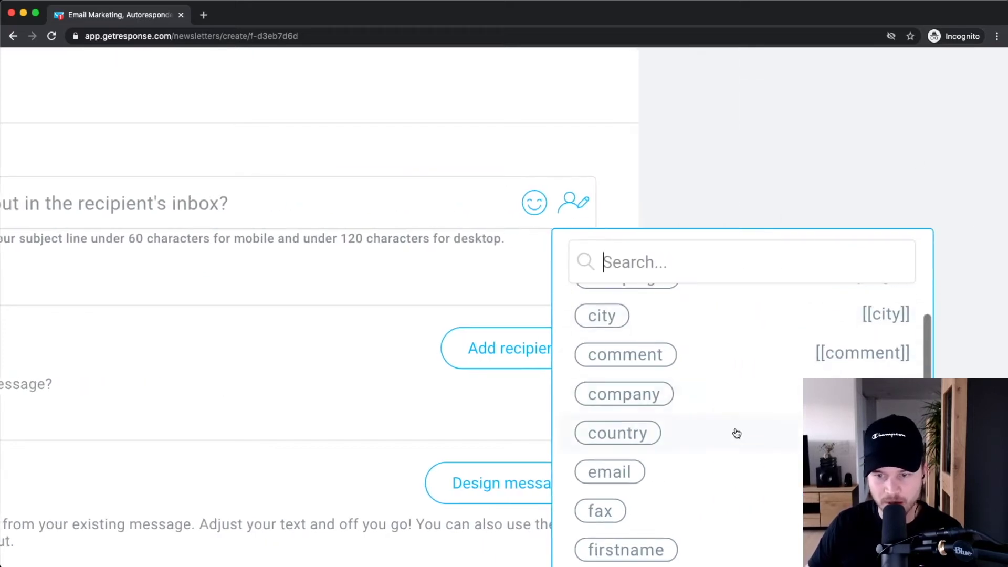
scroll(773, 408, "down", 2)
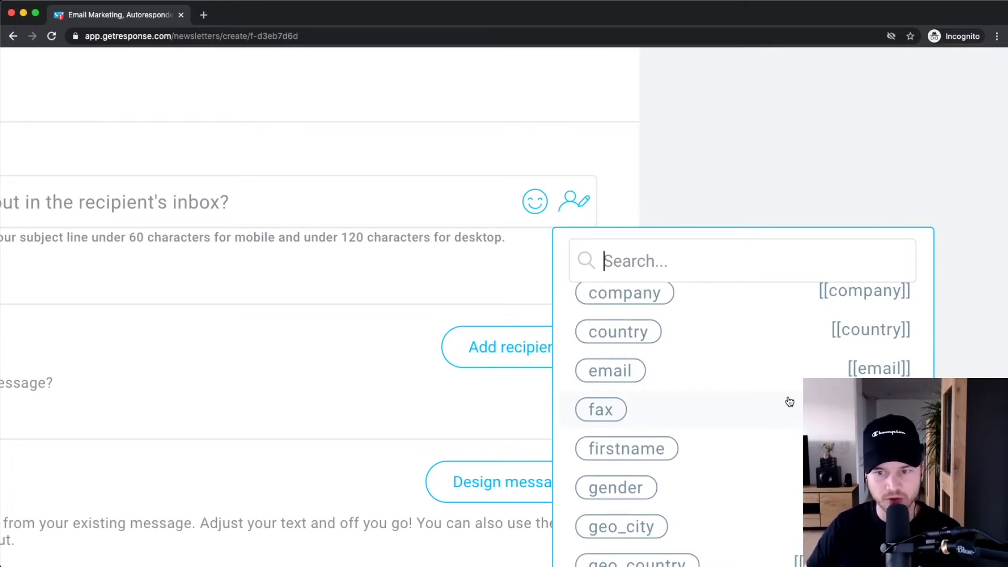
scroll(735, 457, "down", 2)
scroll(735, 420, "down", 6)
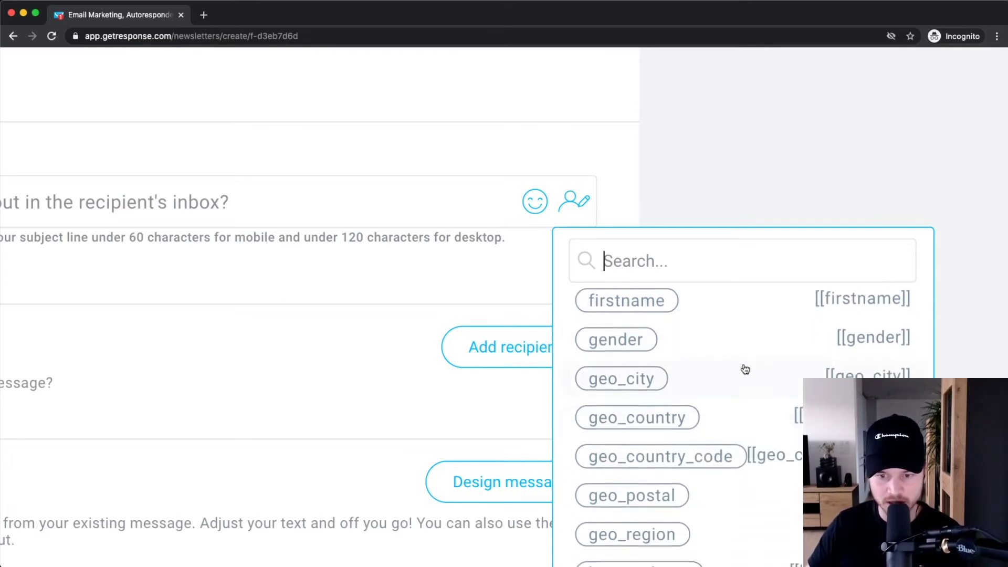
scroll(720, 474, "down", 3)
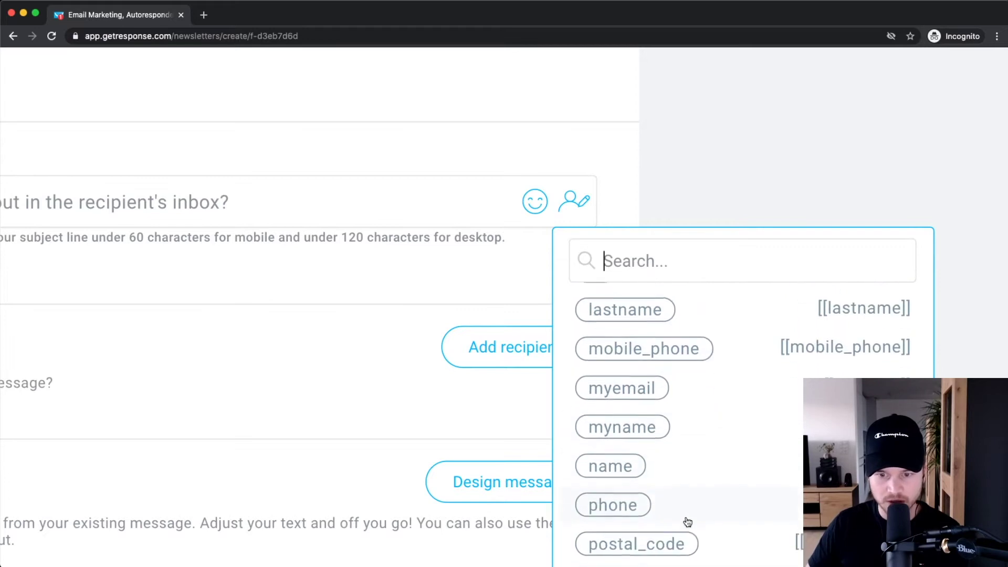
left_click(698, 465)
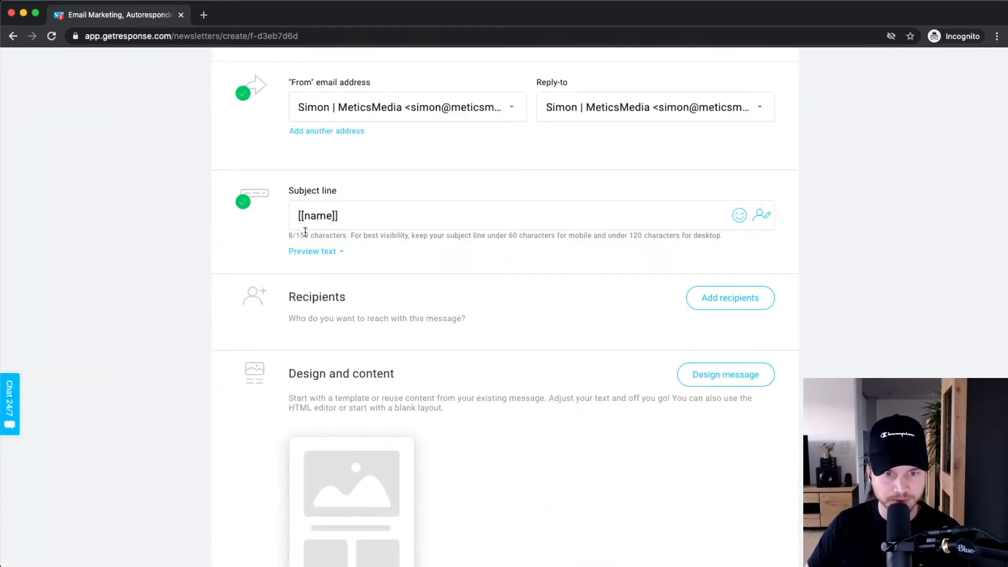
- Finish the subject so it reads '[[name]]! I have big news...'
left_click(352, 206)
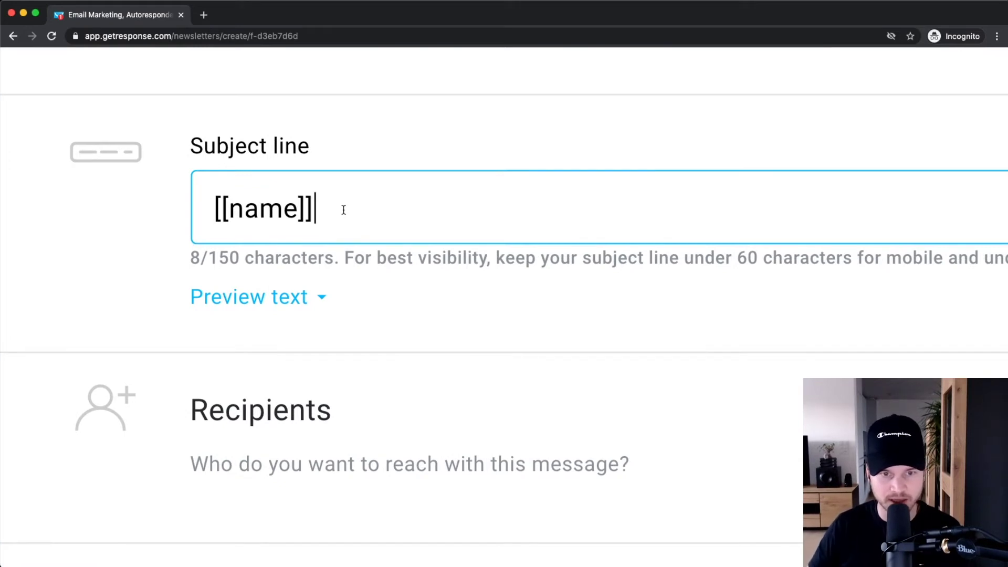
type("!")
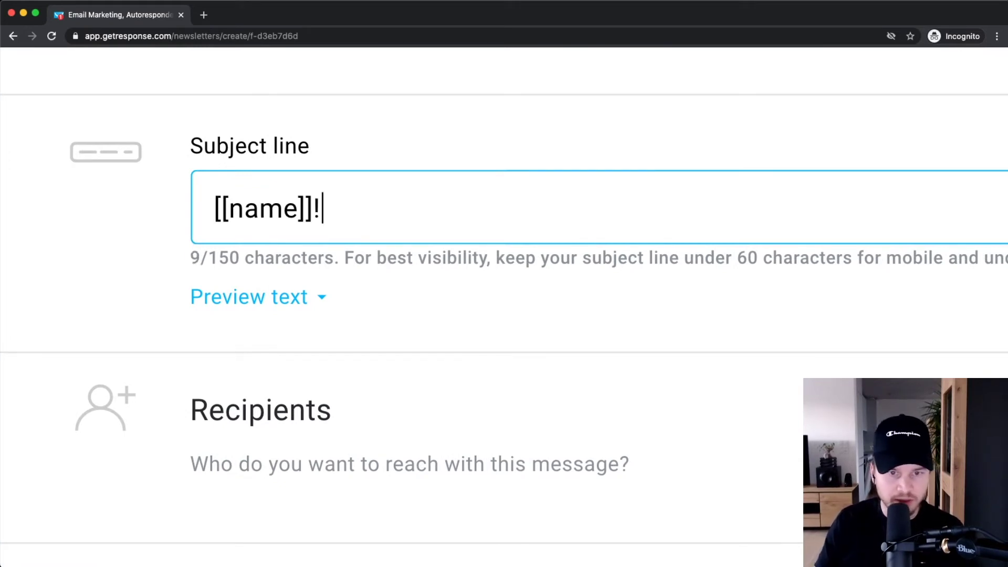
type(" I have big ni")
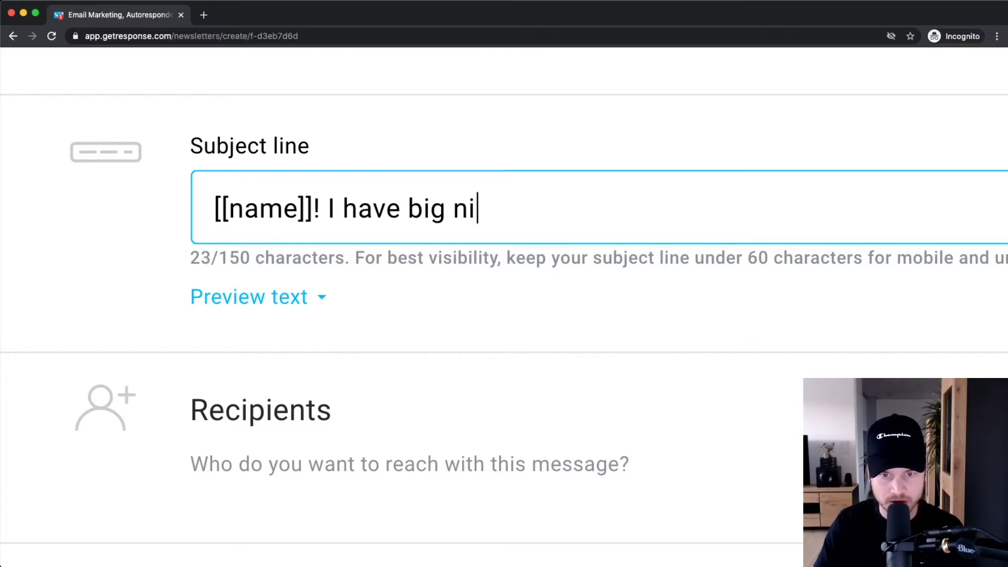
key("BackSpace")
type("ews...")
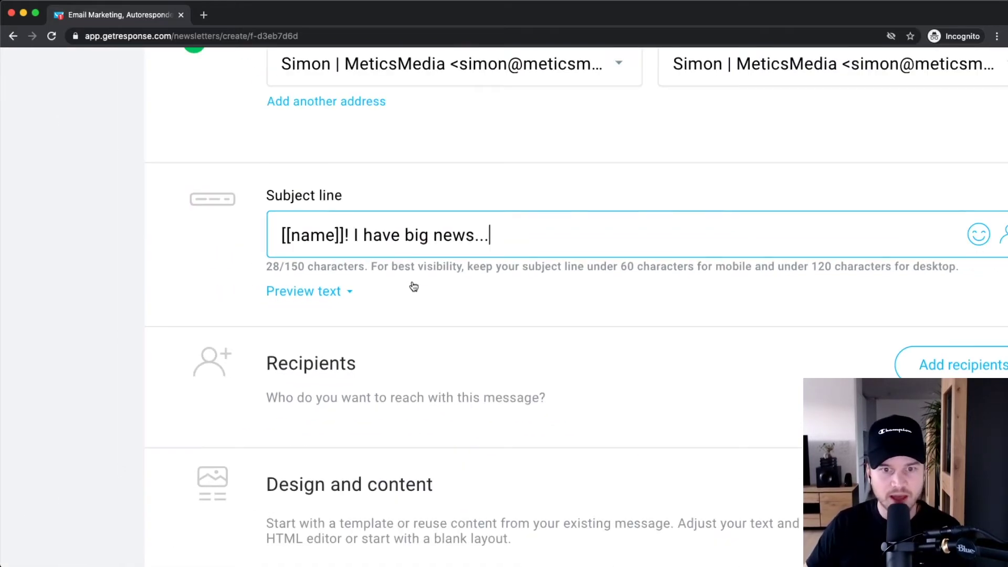
scroll(412, 286, "down", 3)
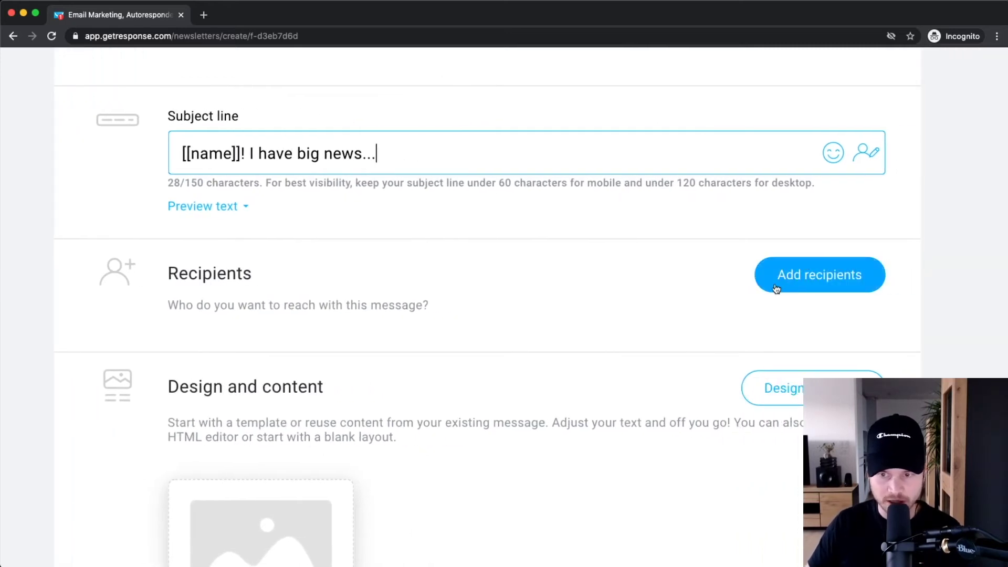
- Add the meticstutorials list as recipients, totalling 2 contacts
left_click(800, 277)
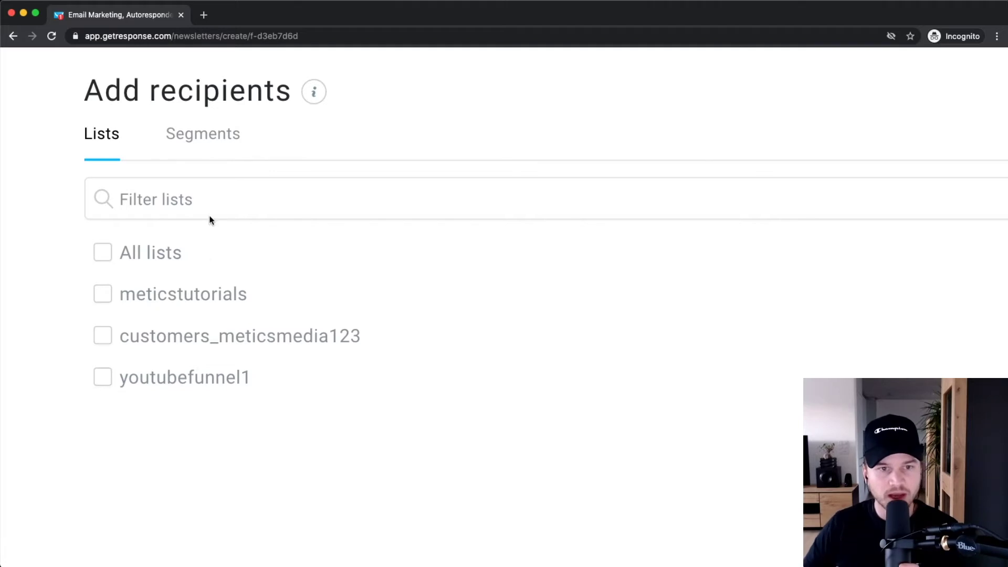
left_click(223, 137)
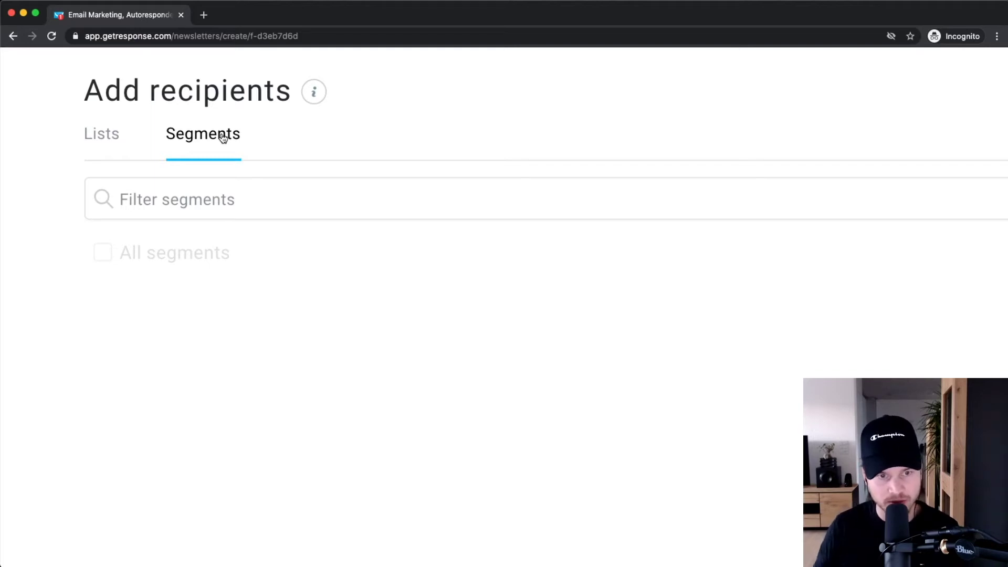
left_click(113, 150)
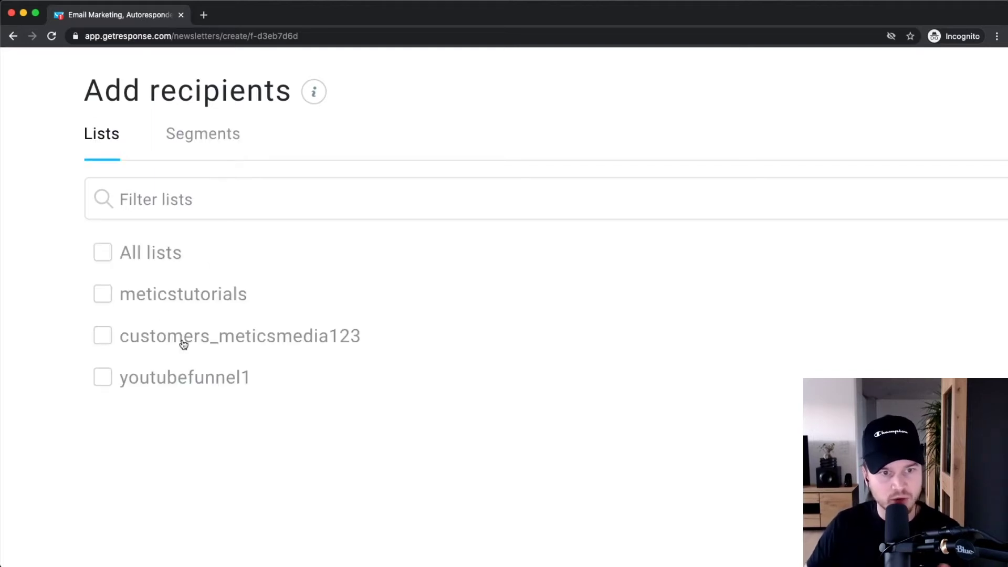
left_click(102, 294)
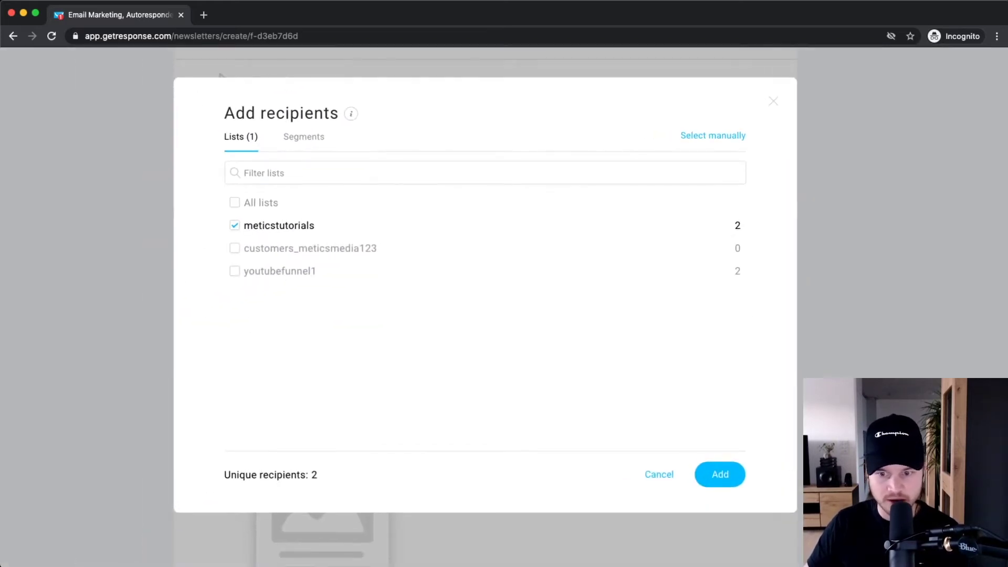
left_click(732, 477)
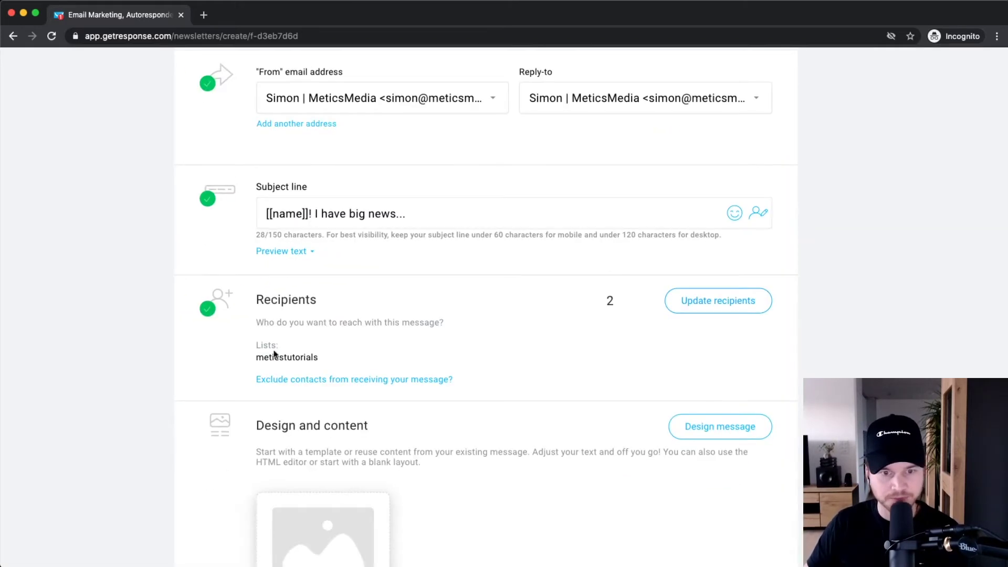
scroll(324, 306, "up", 3)
scroll(279, 256, "down", 4)
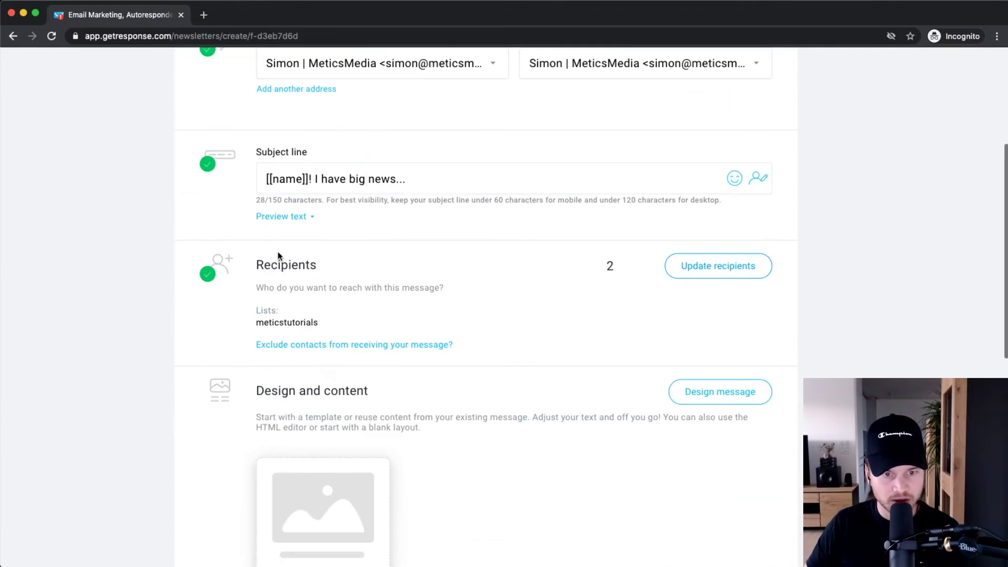
scroll(350, 215, "up", 4)
scroll(272, 294, "down", 1)
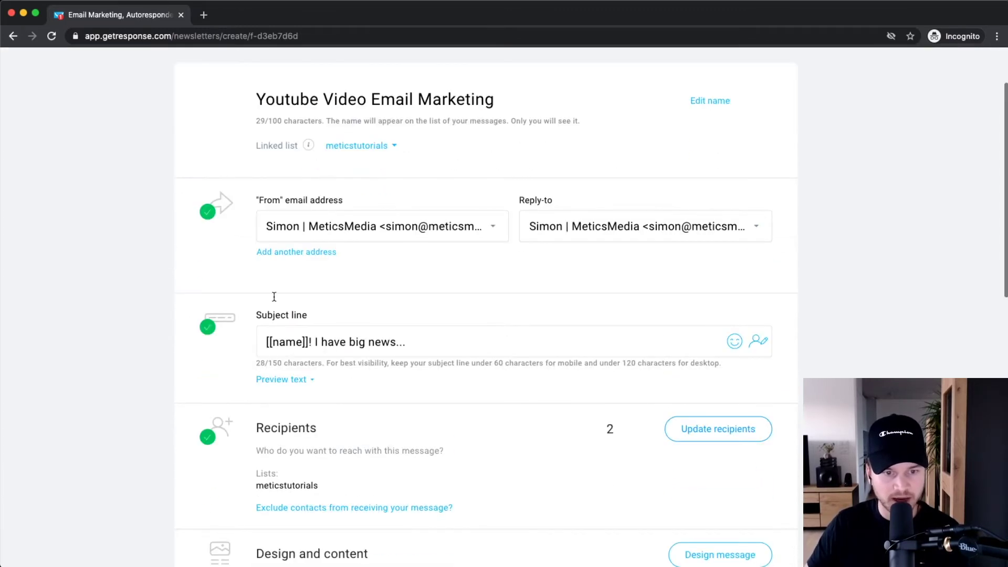
scroll(205, 409, "down", 2)
scroll(163, 286, "up", 5, "ctrl")
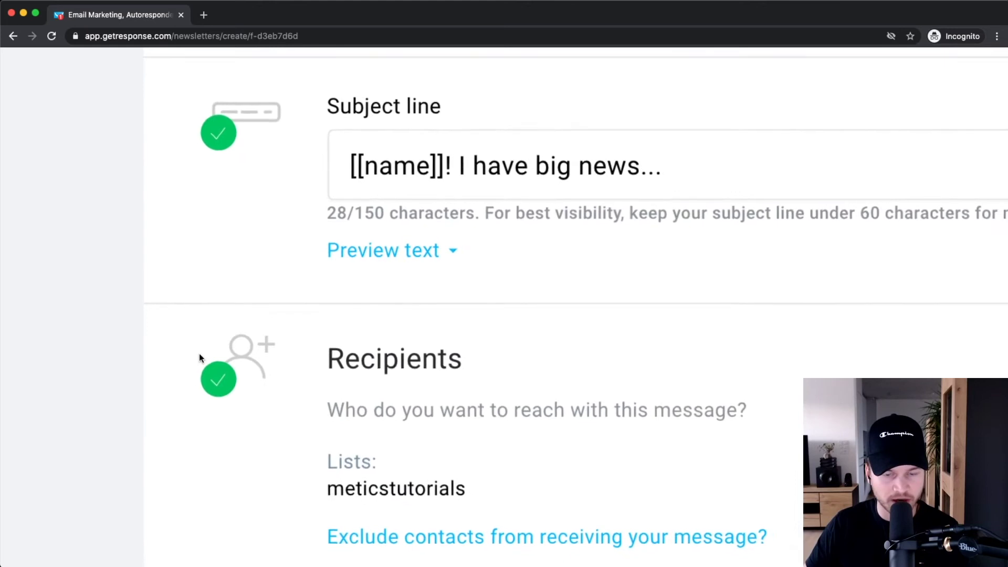
scroll(199, 354, "down", 4, "ctrl")
scroll(337, 321, "down", 2, "ctrl")
scroll(447, 315, "down", 2)
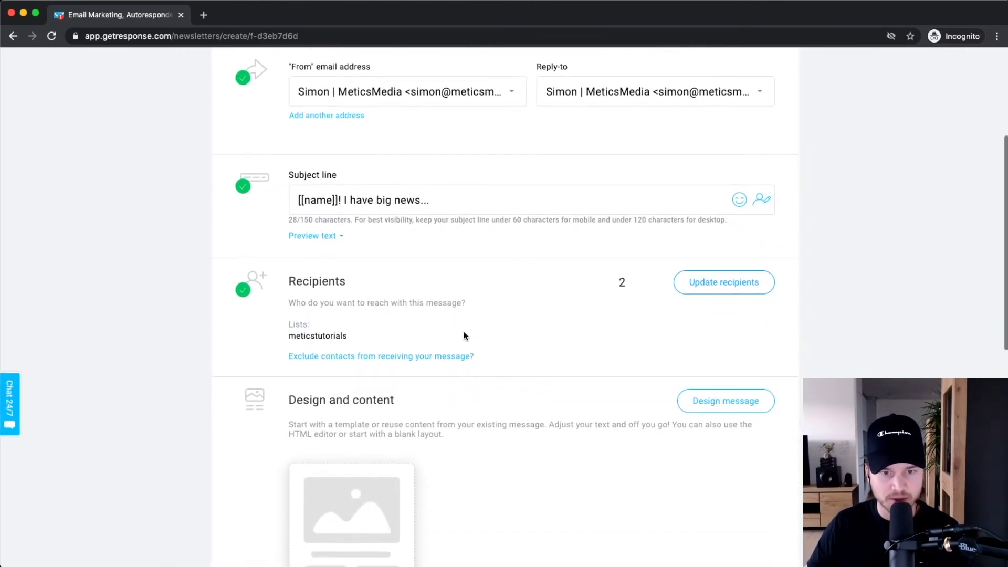
scroll(466, 380, "down", 3)
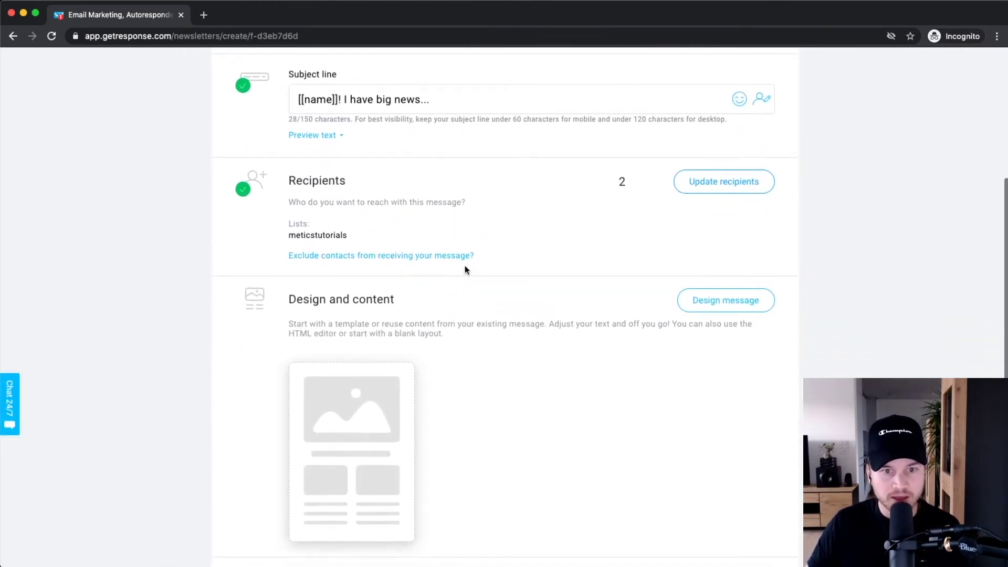
scroll(394, 315, "down", 1)
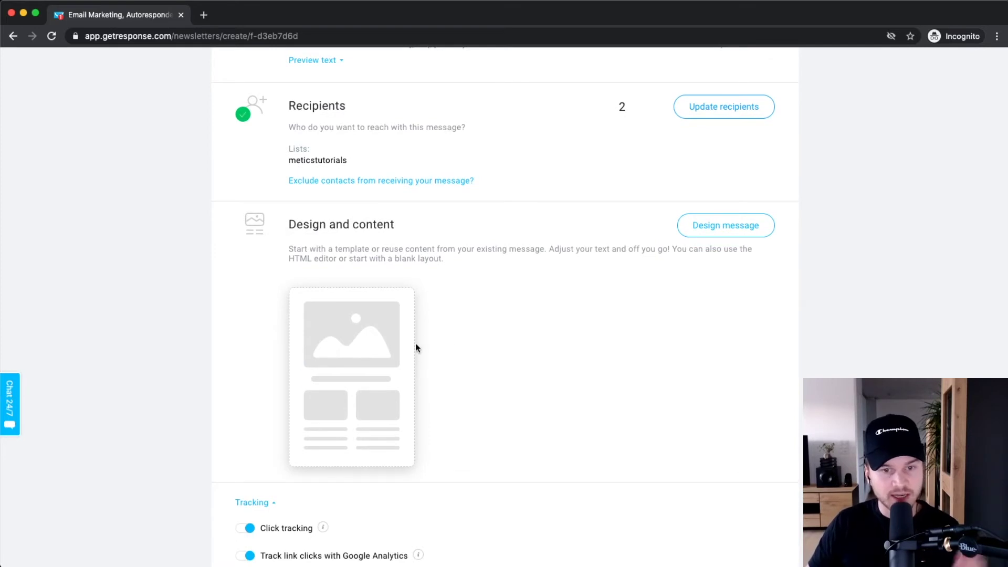
- Design the message using the Blank template from the Blank templates tab
mouse_move(403, 342)
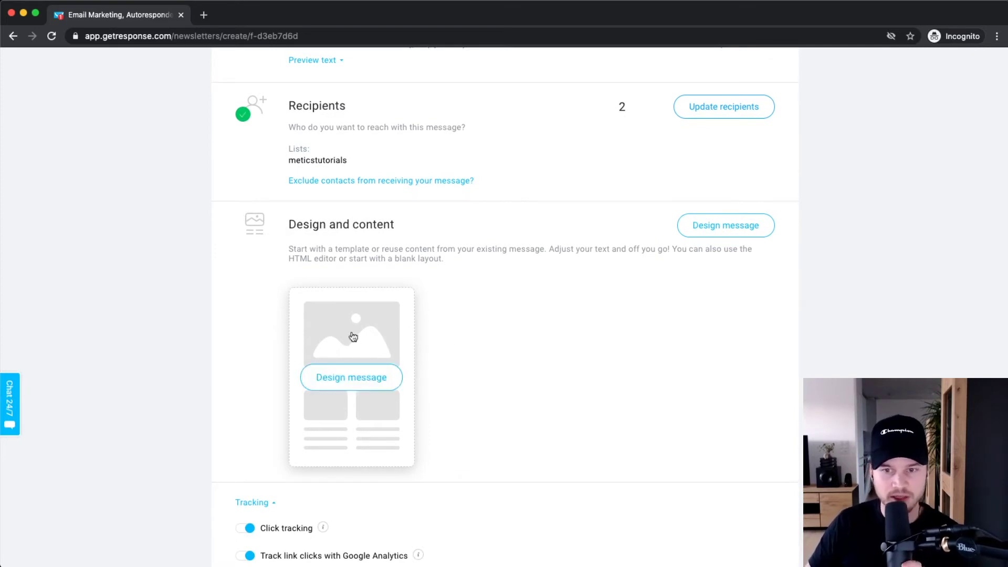
left_click(366, 388)
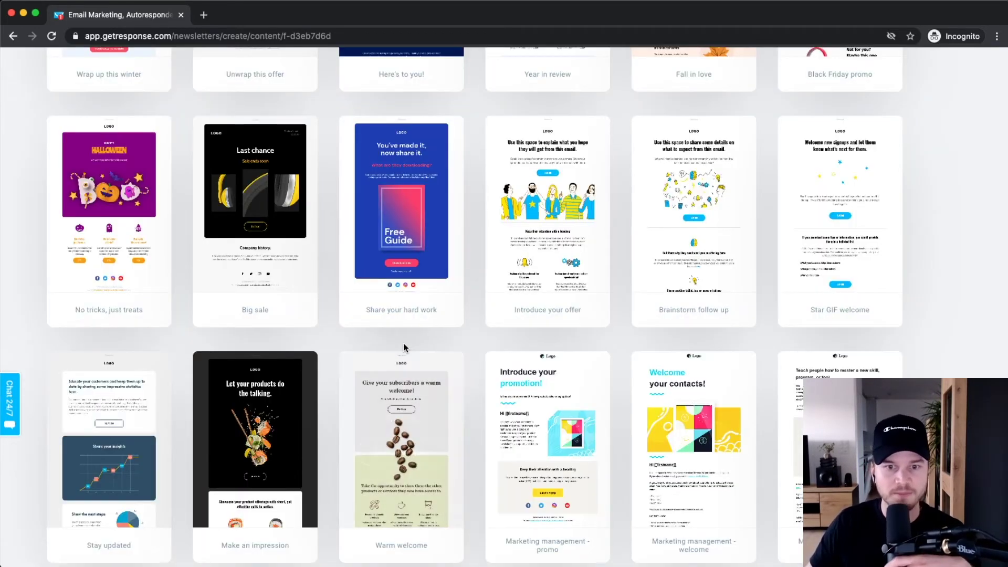
scroll(403, 348, "up", 7)
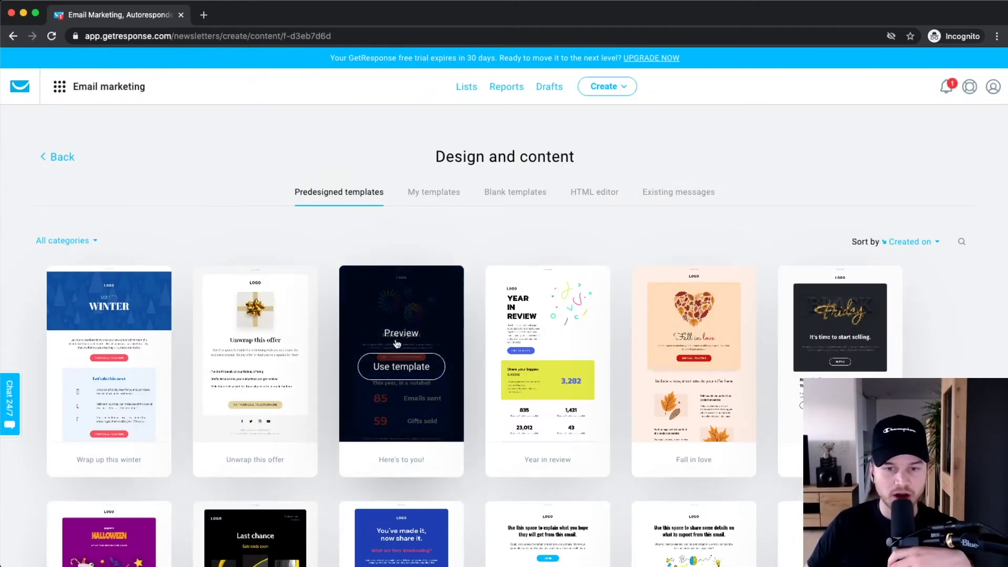
mouse_move(582, 305)
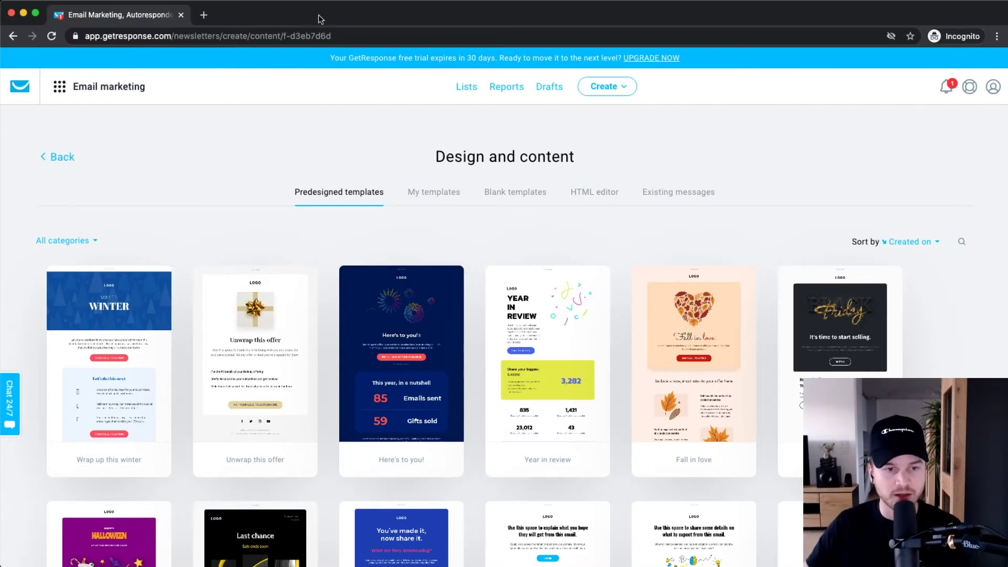
scroll(418, 243, "down", 4)
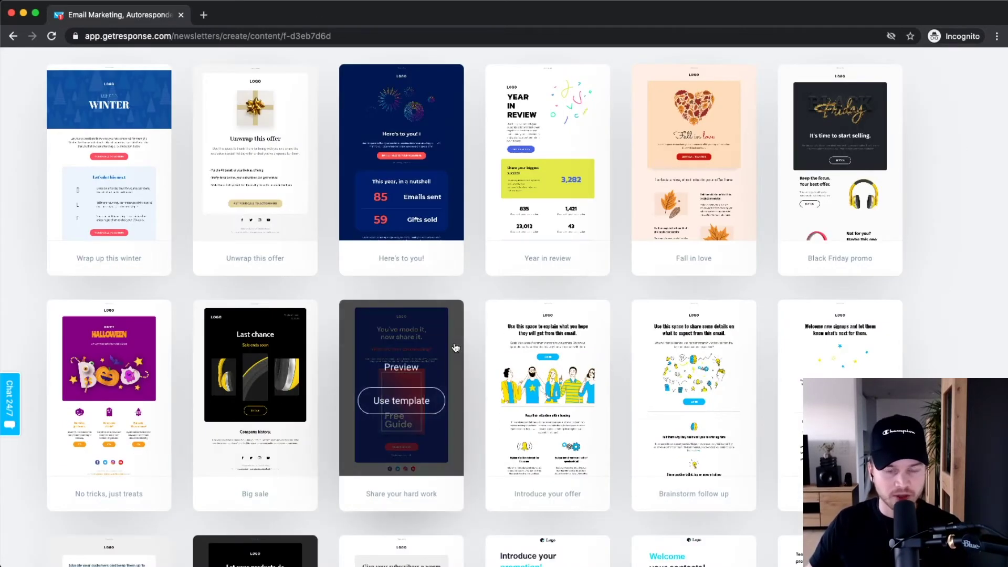
scroll(479, 346, "down", 3)
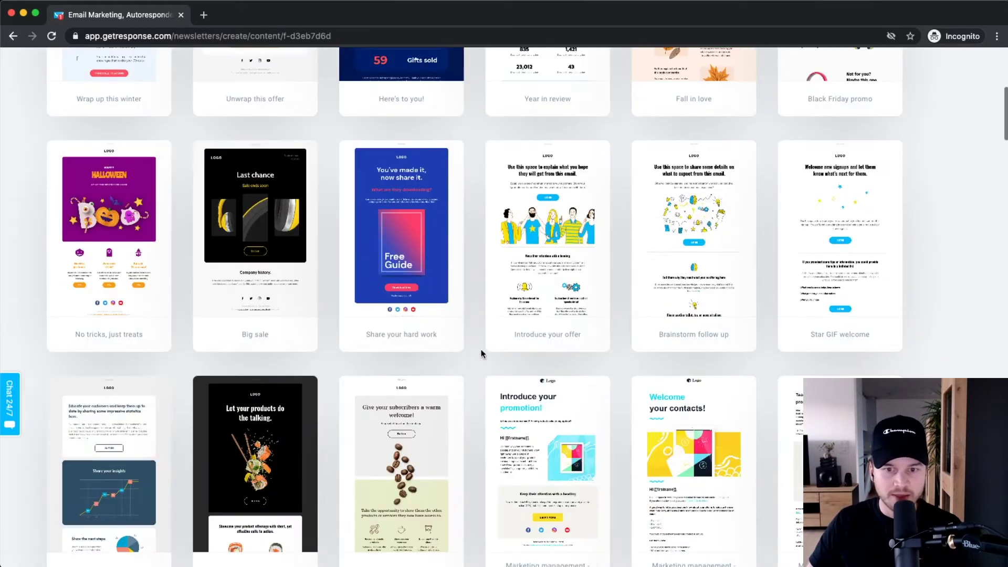
scroll(473, 400, "up", 7)
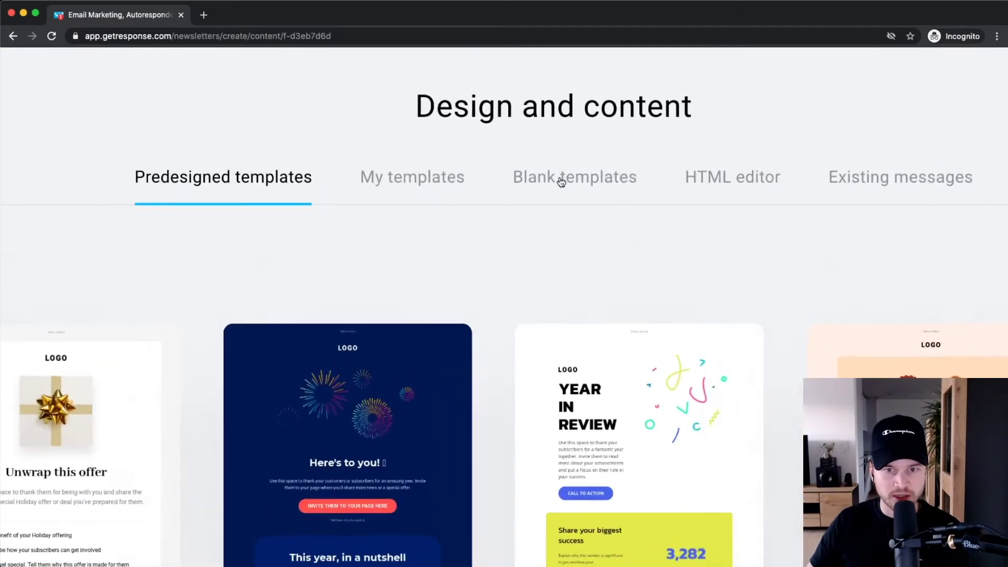
left_click(532, 192)
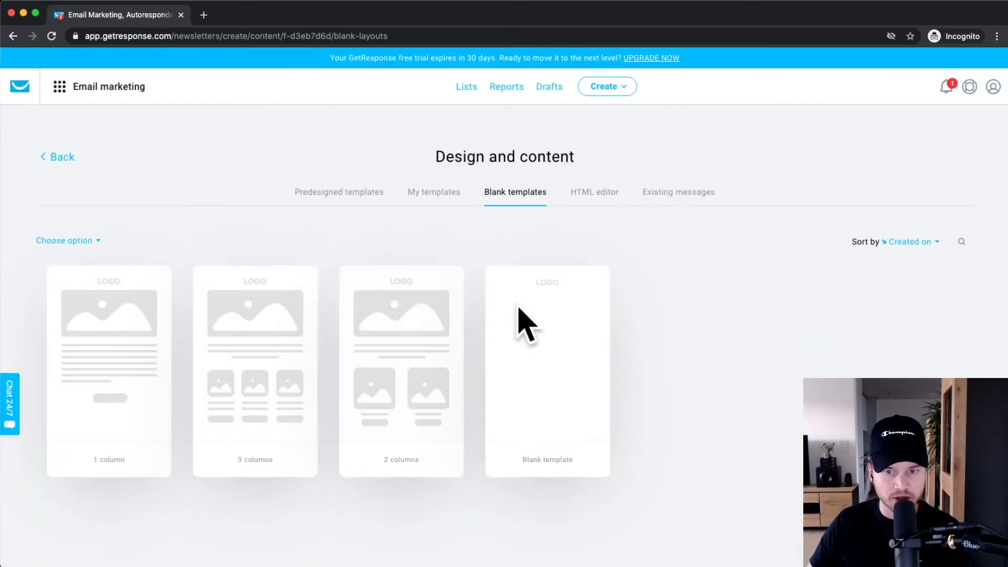
mouse_move(931, 393)
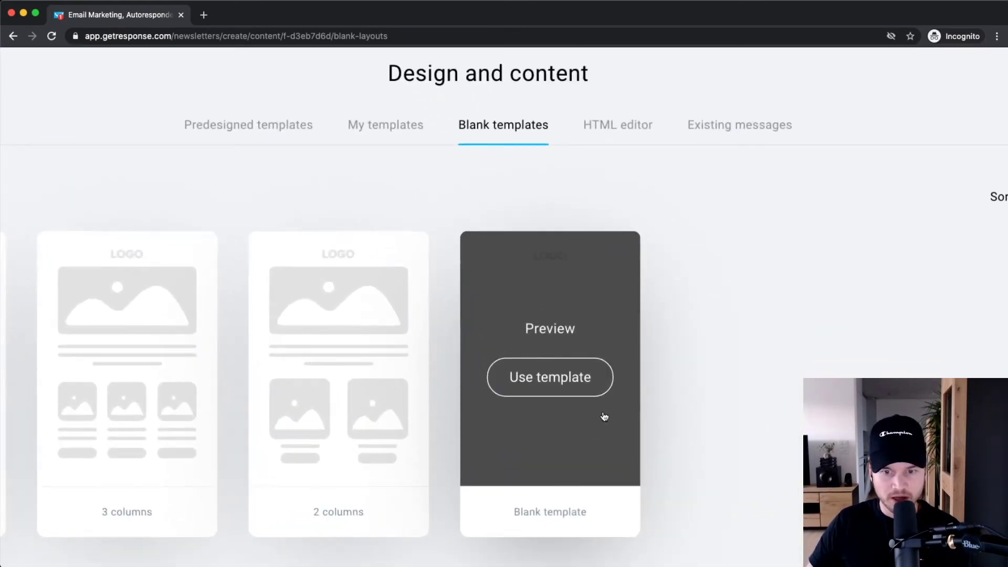
left_click(549, 373)
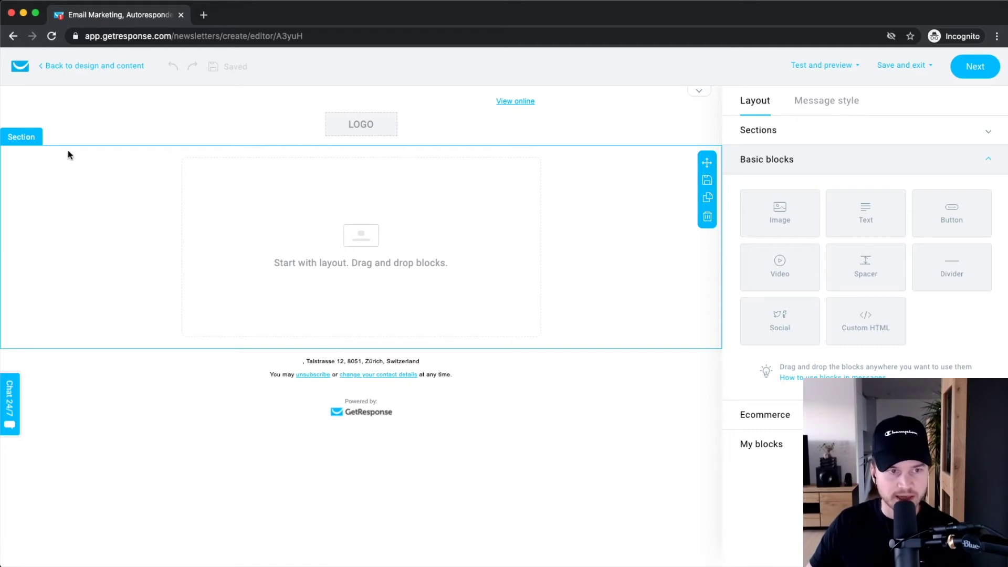
- Select the street address text in the footer, then deselect it
scroll(26, 161, "up", 3)
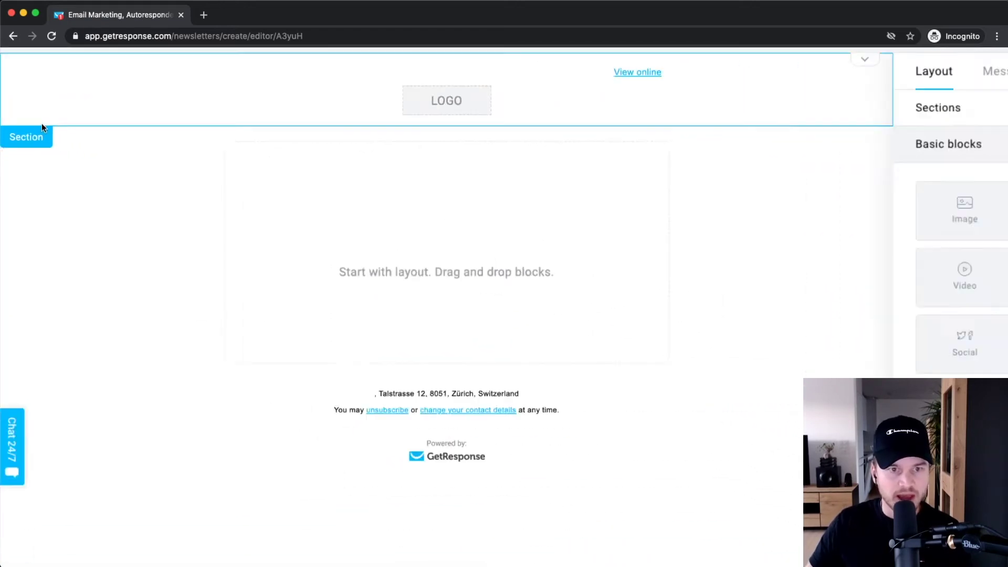
scroll(42, 127, "down", 3)
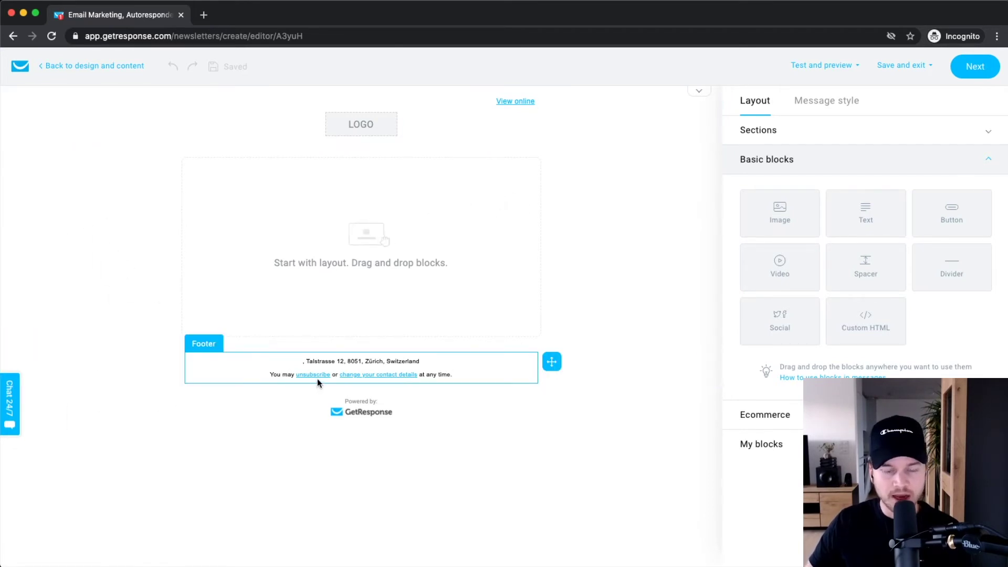
scroll(317, 379, "up", 3)
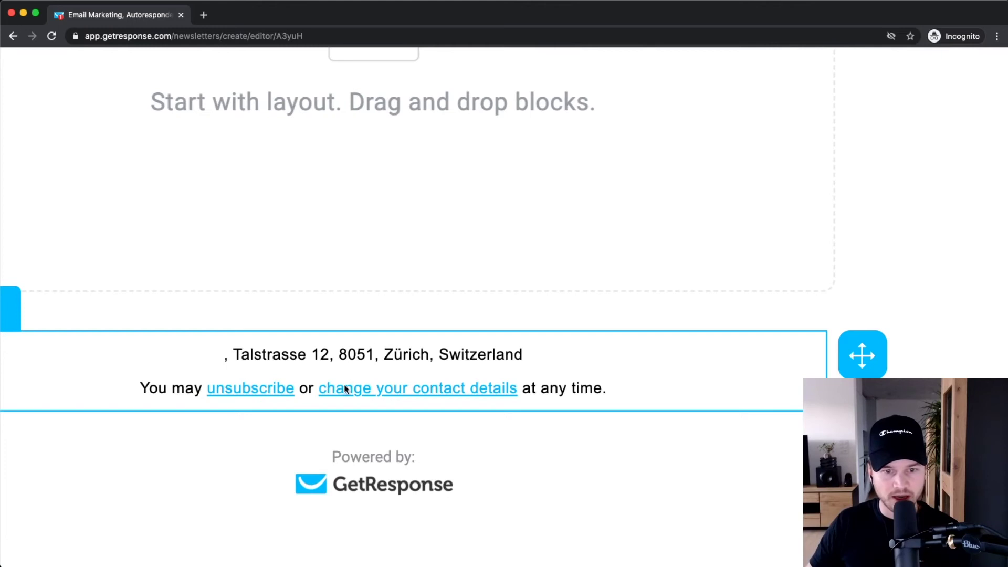
scroll(345, 389, "left", 2)
left_click(279, 353)
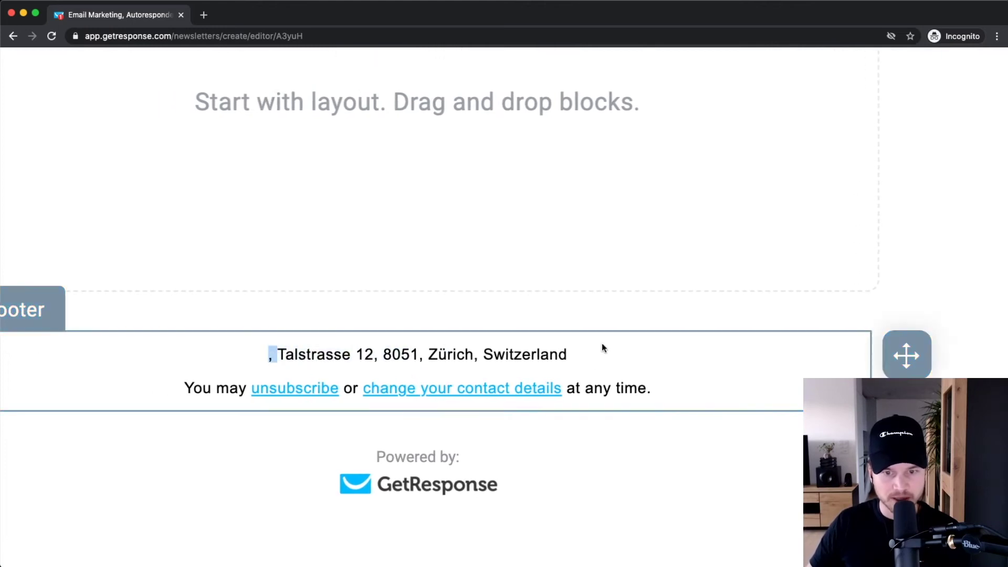
left_click(577, 358)
left_click(283, 355, "shift")
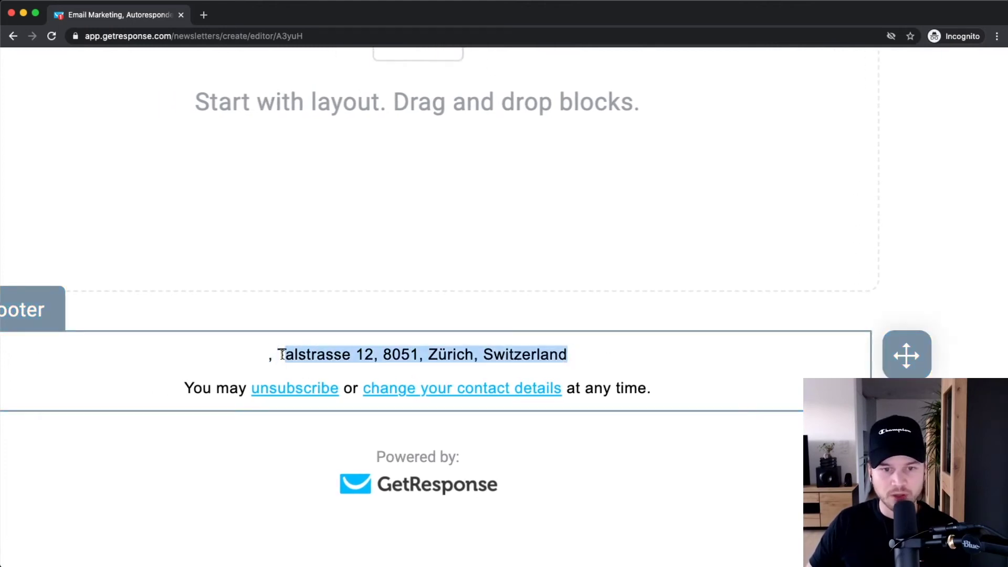
left_click_drag(272, 354, 589, 346)
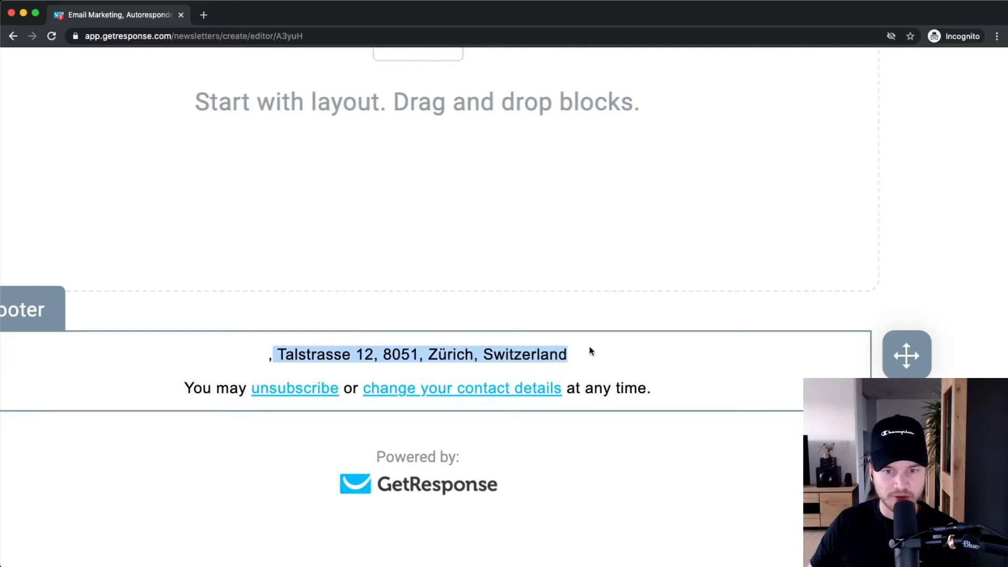
left_click(440, 367)
- Select the footer block to show its style: Arial, size 10, #000000
scroll(325, 377, "down", 2)
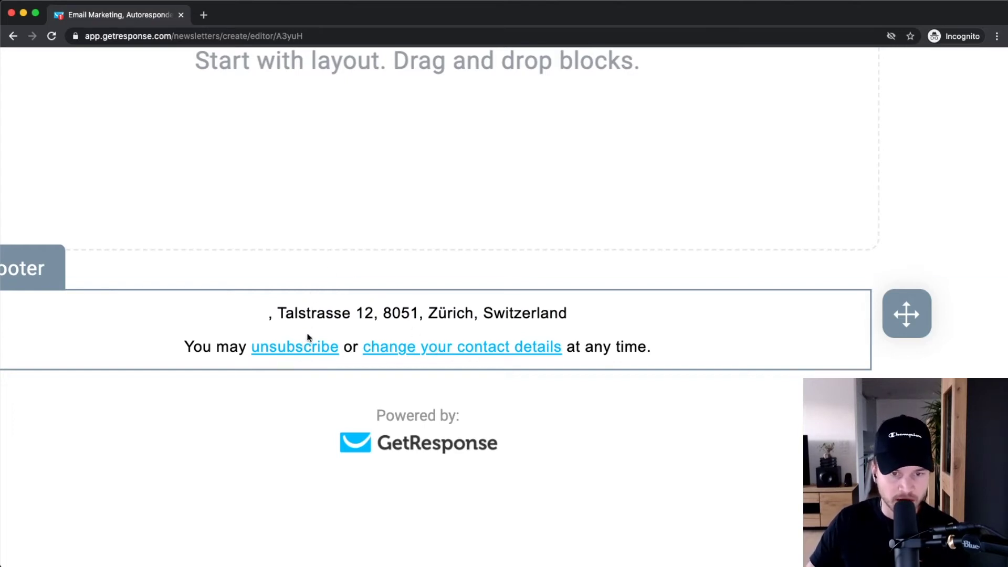
scroll(308, 337, "down", 1)
scroll(288, 316, "up", 1)
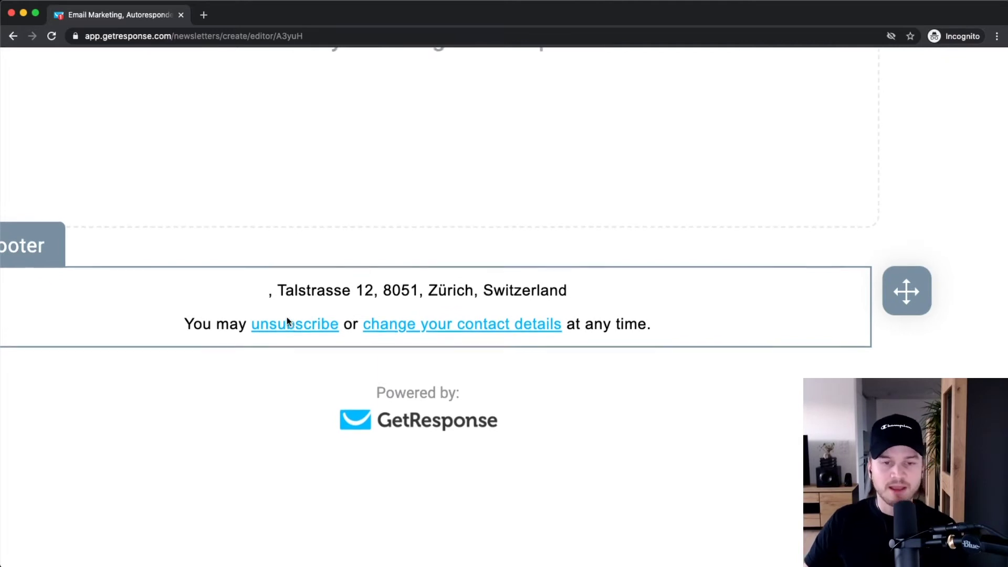
left_click(497, 257)
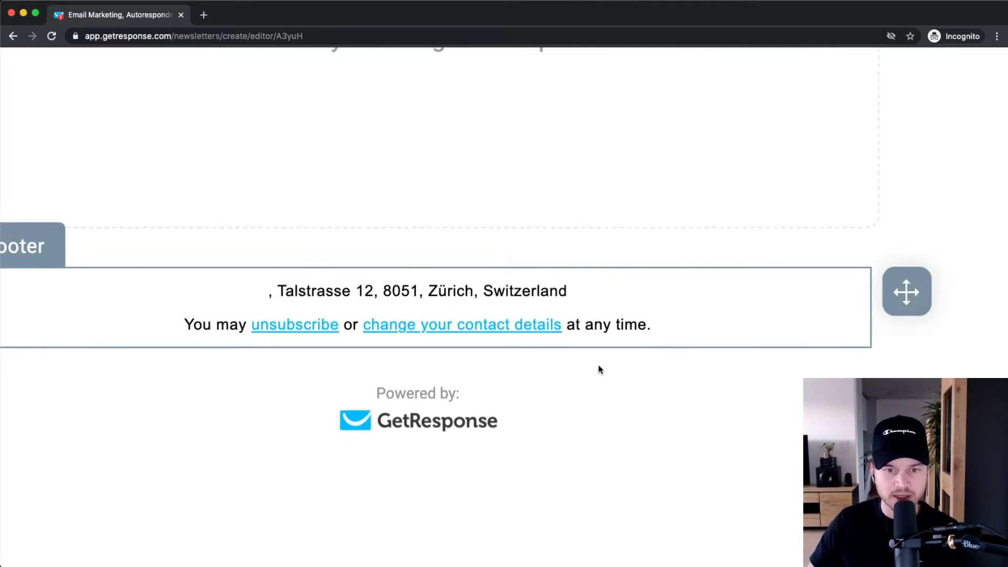
scroll(541, 343, "down", 1)
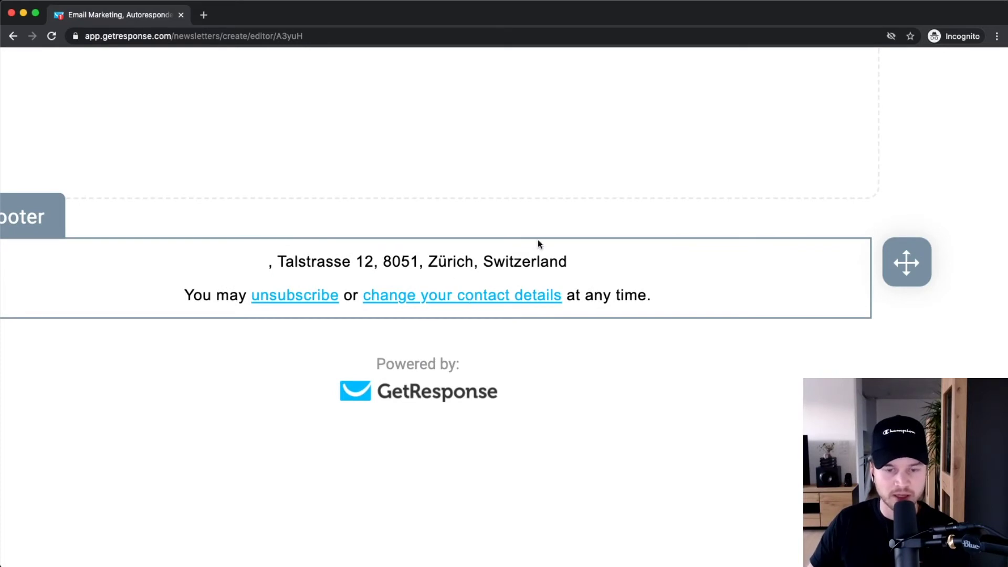
scroll(465, 268, "down", 3)
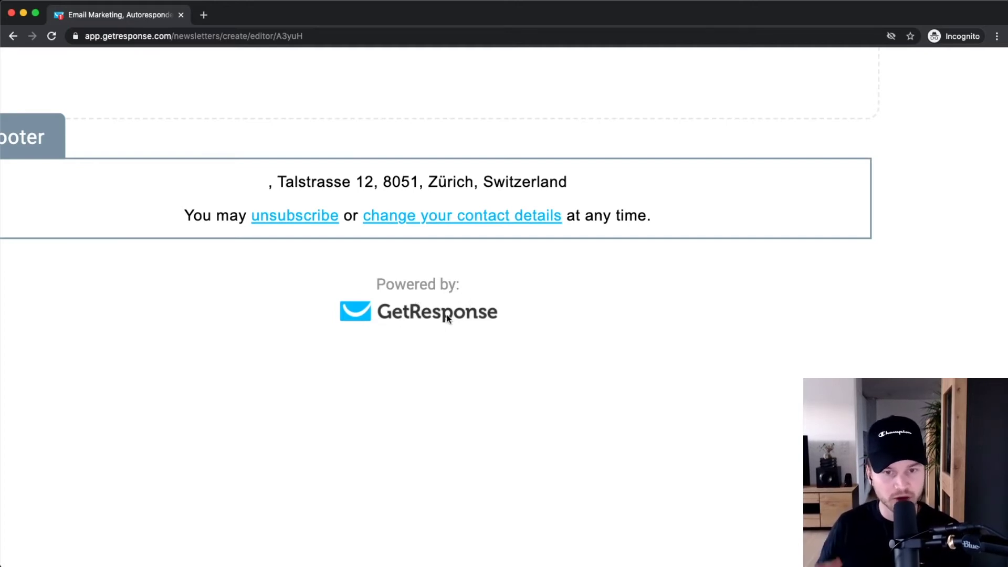
scroll(521, 280, "down", 5)
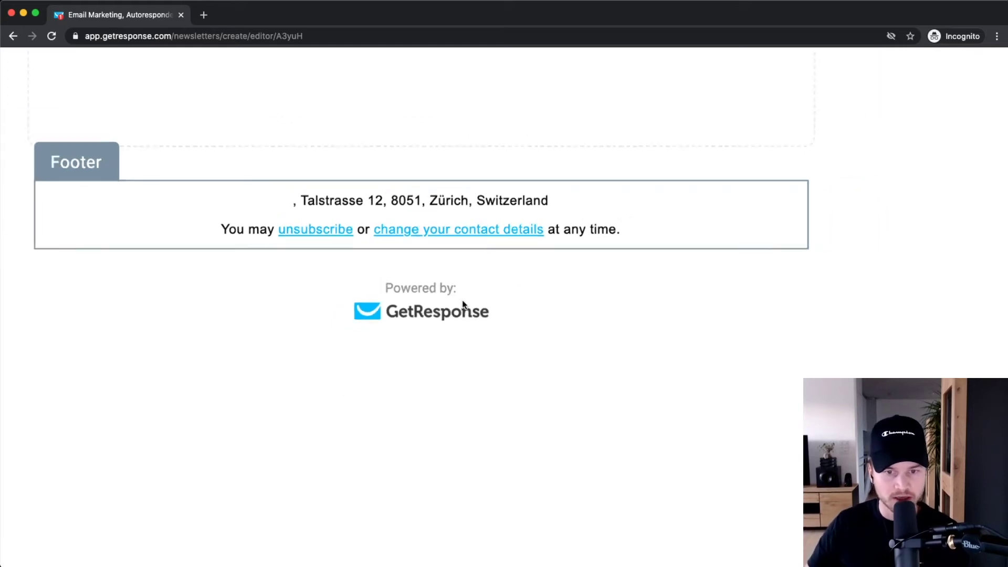
scroll(402, 335, "down", 5)
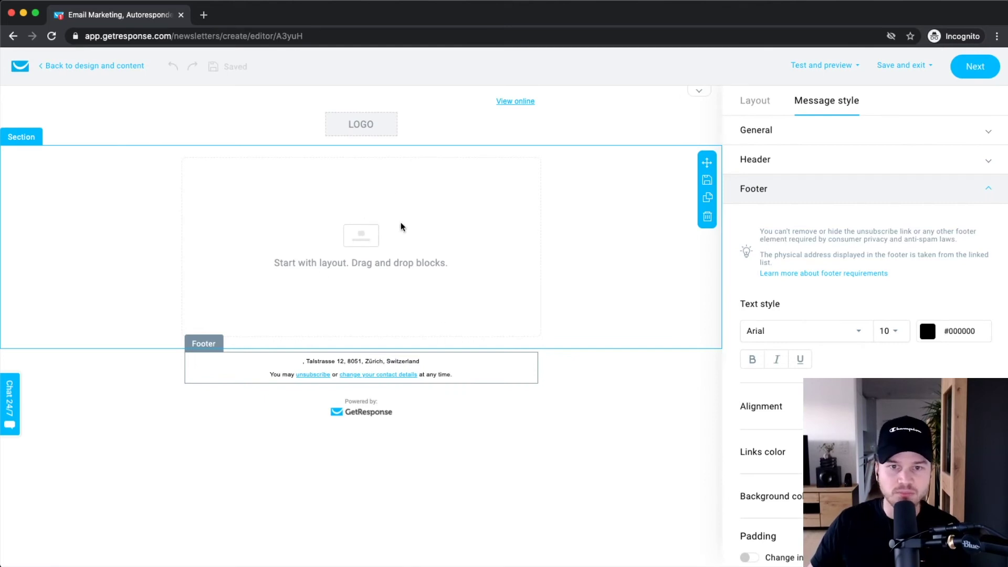
- Turn off the header's logo and 'View online' link, then show the Basic blocks
scroll(346, 137, "up", 5)
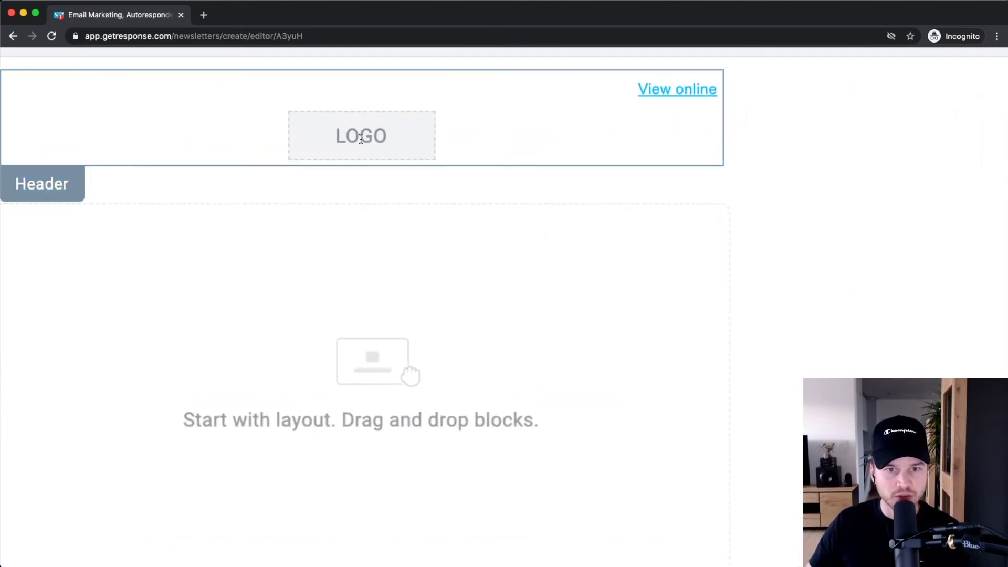
scroll(361, 139, "down", 5)
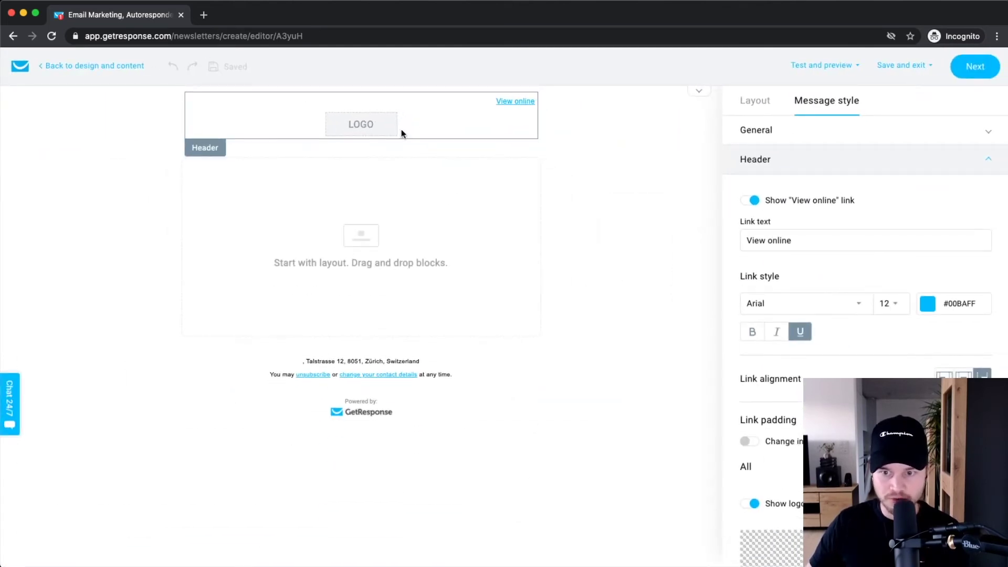
scroll(378, 124, "up", 5)
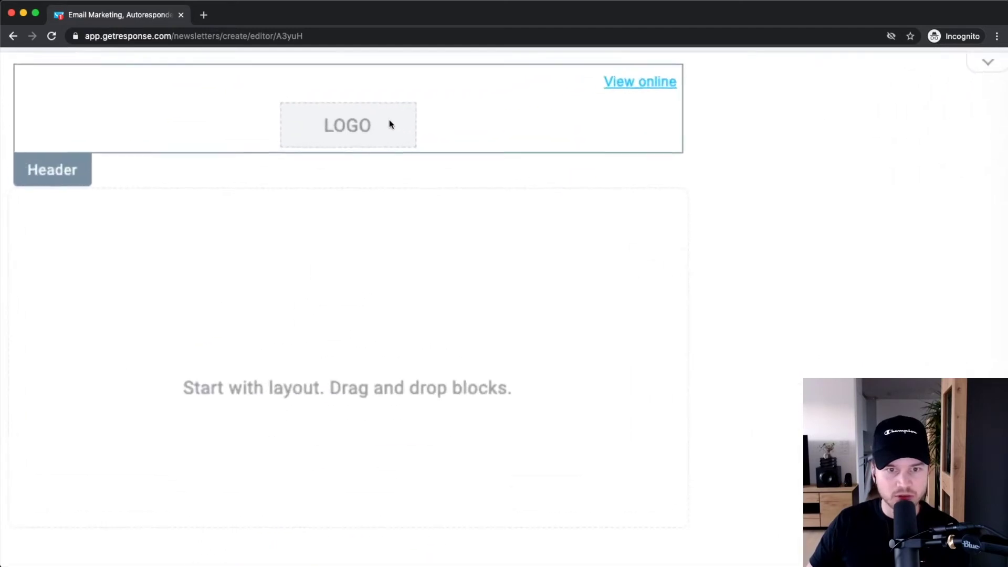
scroll(415, 106, "down", 5)
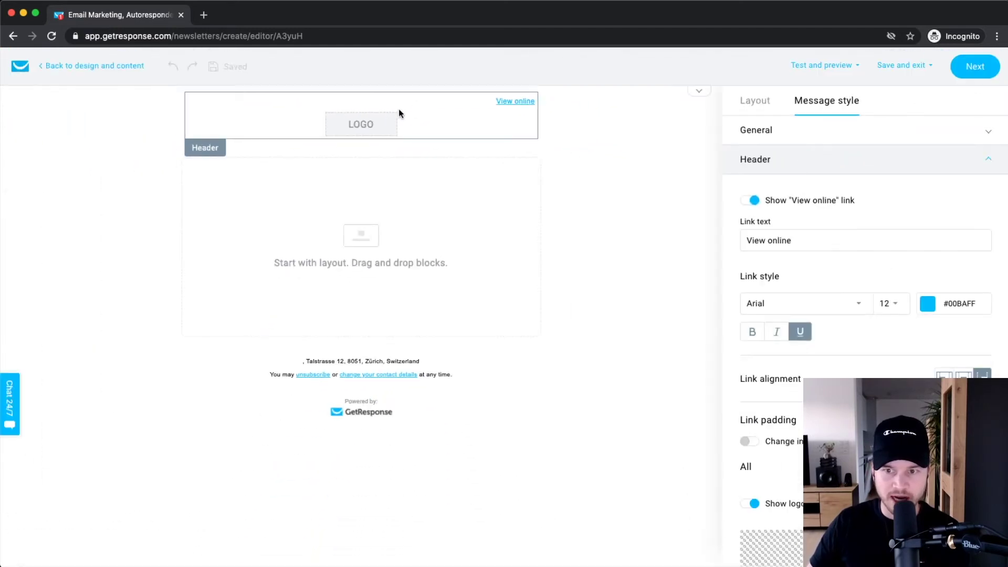
scroll(840, 332, "down", 2)
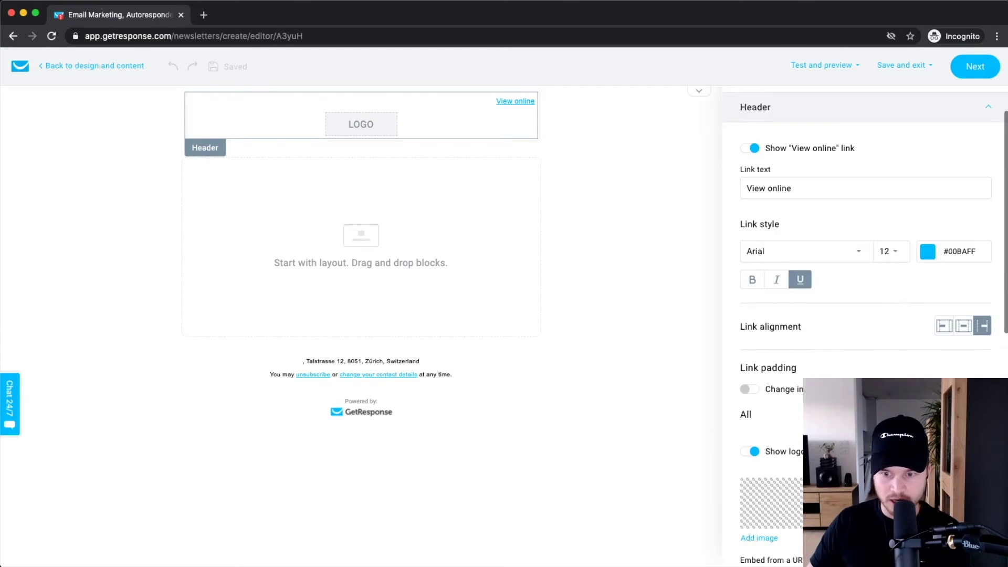
scroll(764, 414, "down", 2)
scroll(764, 341, "down", 2)
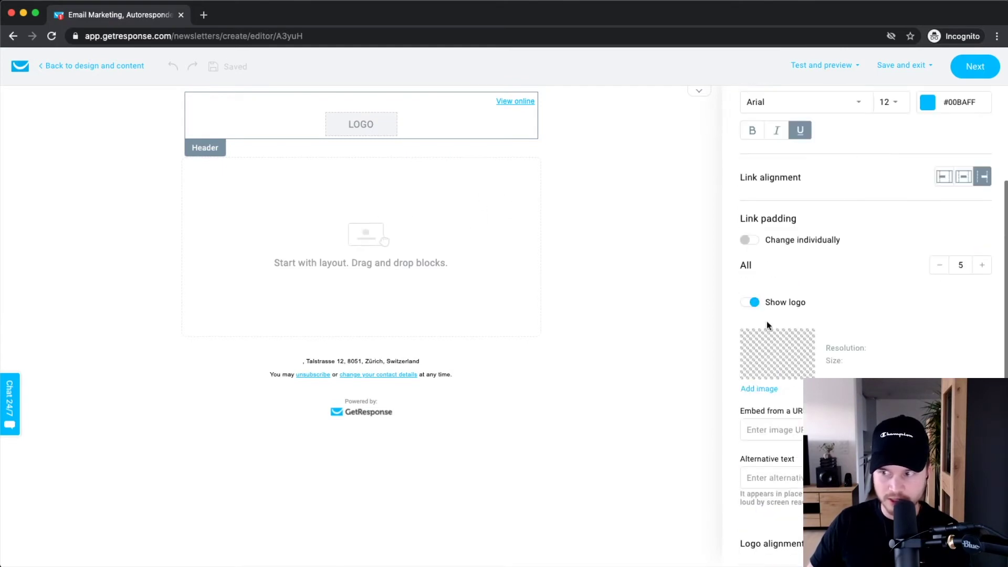
left_click(754, 307)
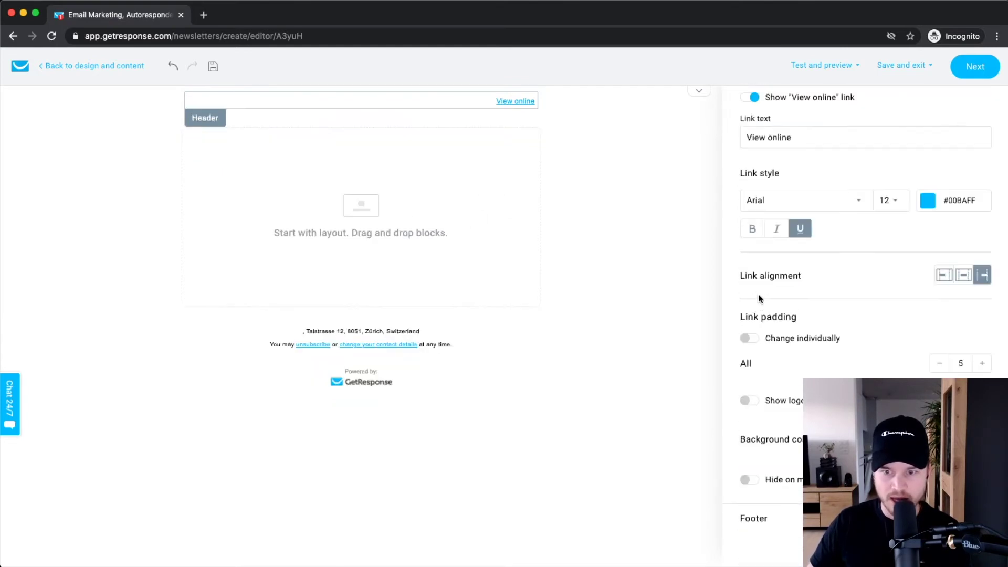
scroll(840, 294, "up", 3)
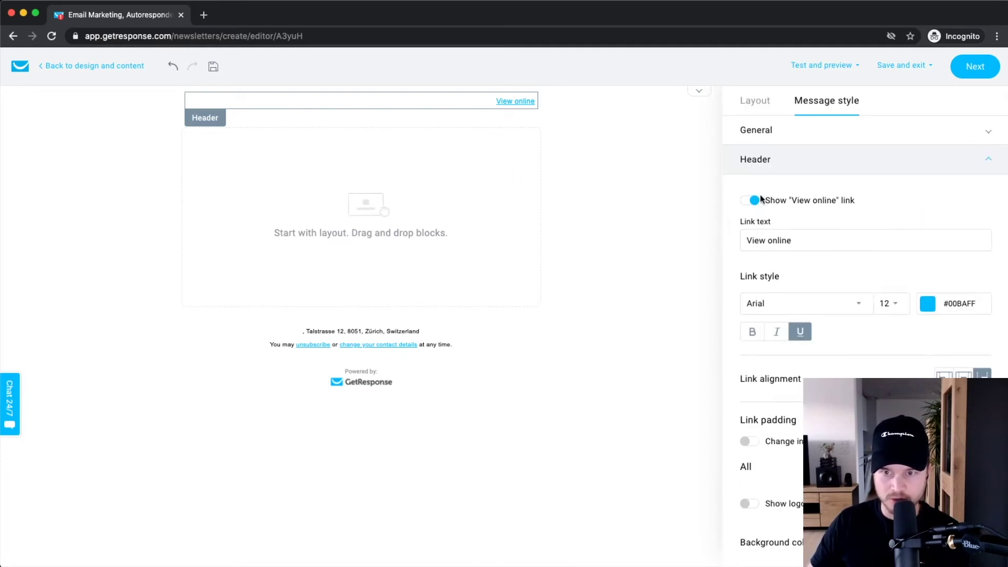
left_click(752, 200)
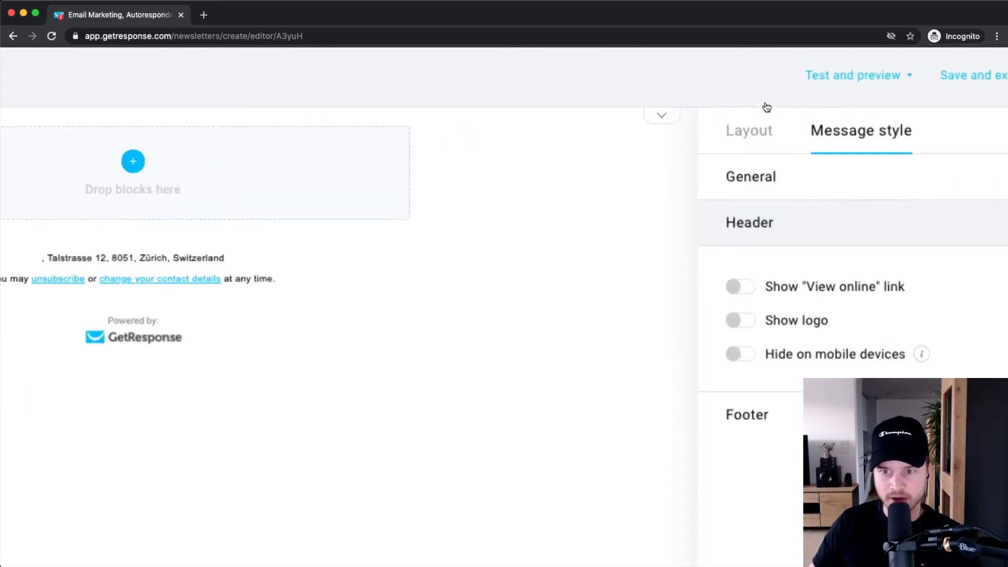
left_click(751, 103)
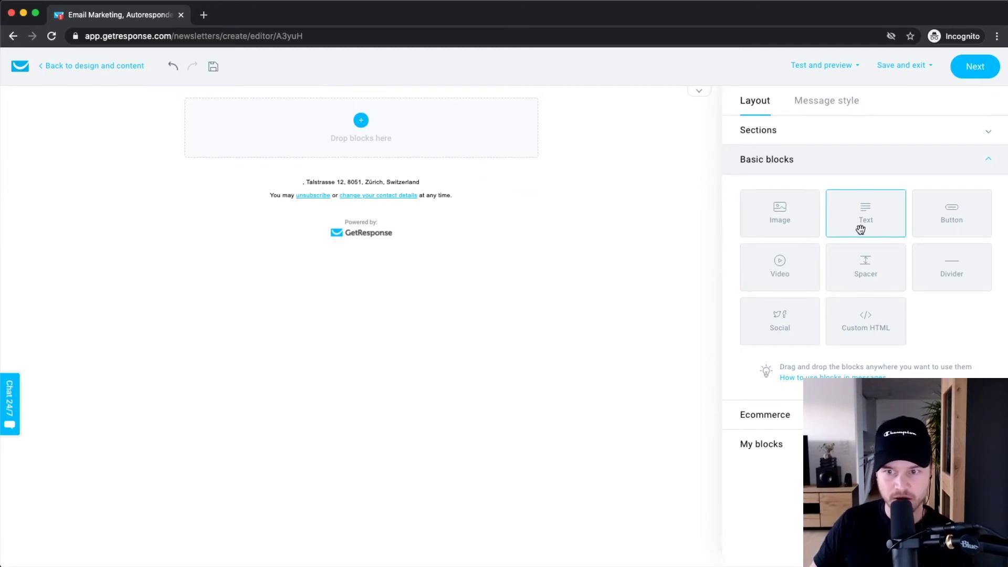
- Add a Text block to the empty body with the greeting 'Hi'
left_click_drag(863, 229, 334, 135)
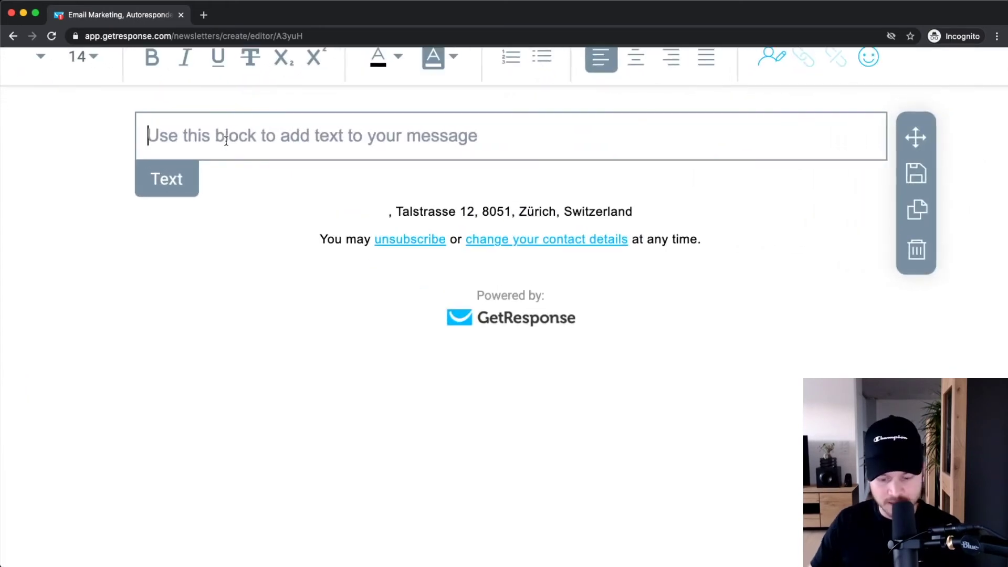
type("Hi th")
key("BackSpace")
key("BackSpace")
key("BackSpace")
key("BackSpace")
key("Return")
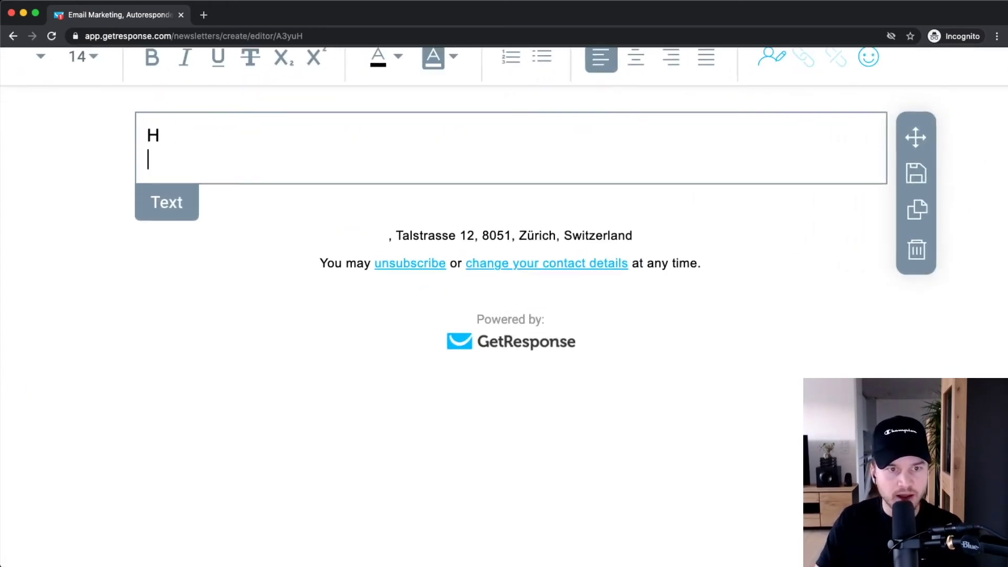
key("BackSpace")
type("i")
key("Return")
key("Return")
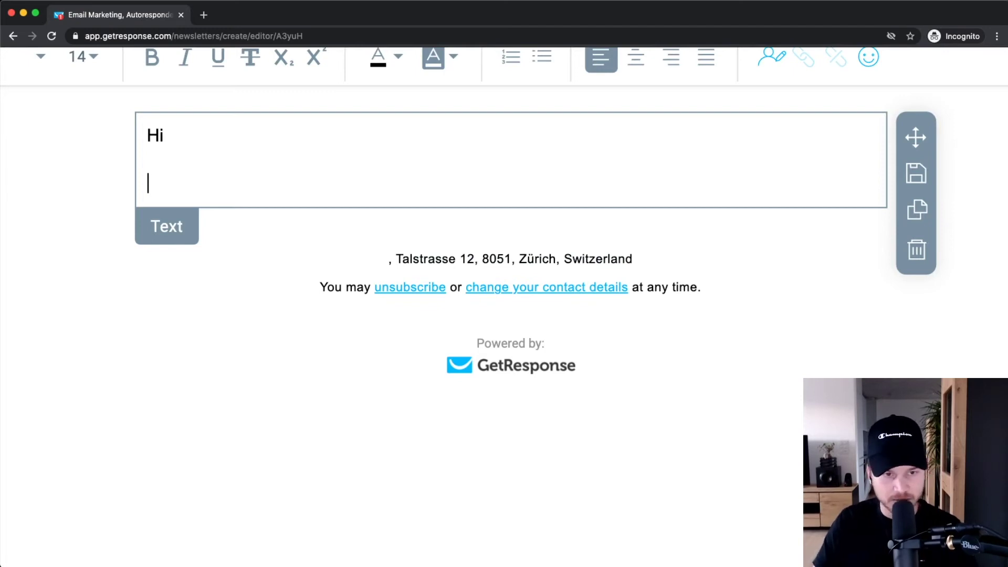
- Add the lines 'I have a new youtube video' and 'Check it out here'
type("I o")
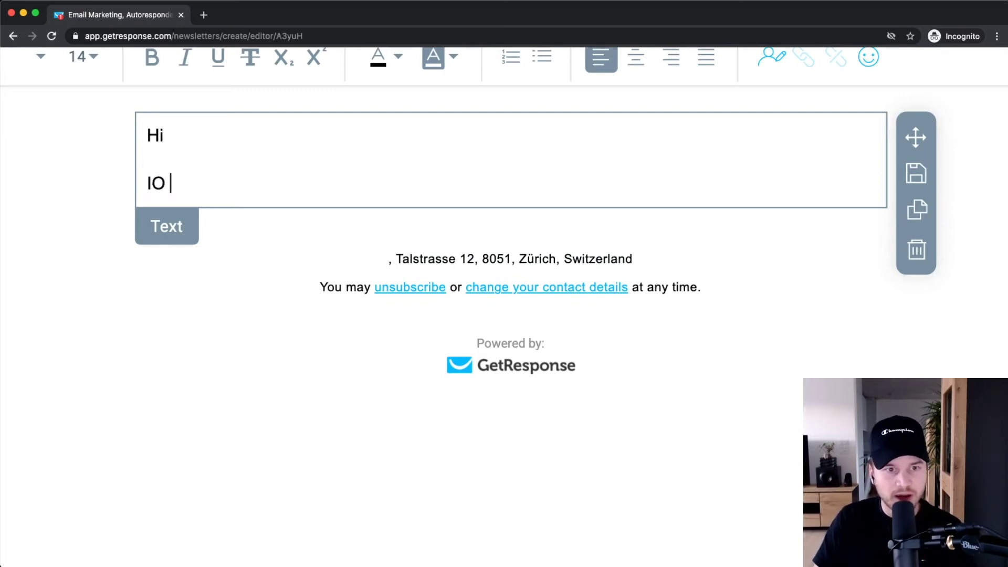
key("BackSpace")
key("BackSpace")
type("have a n")
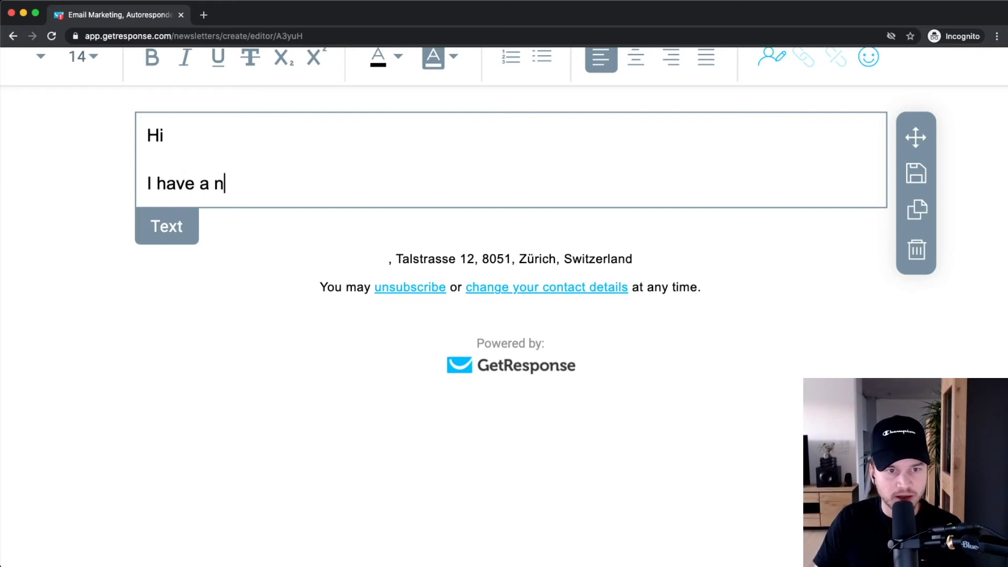
type("ew youtube video")
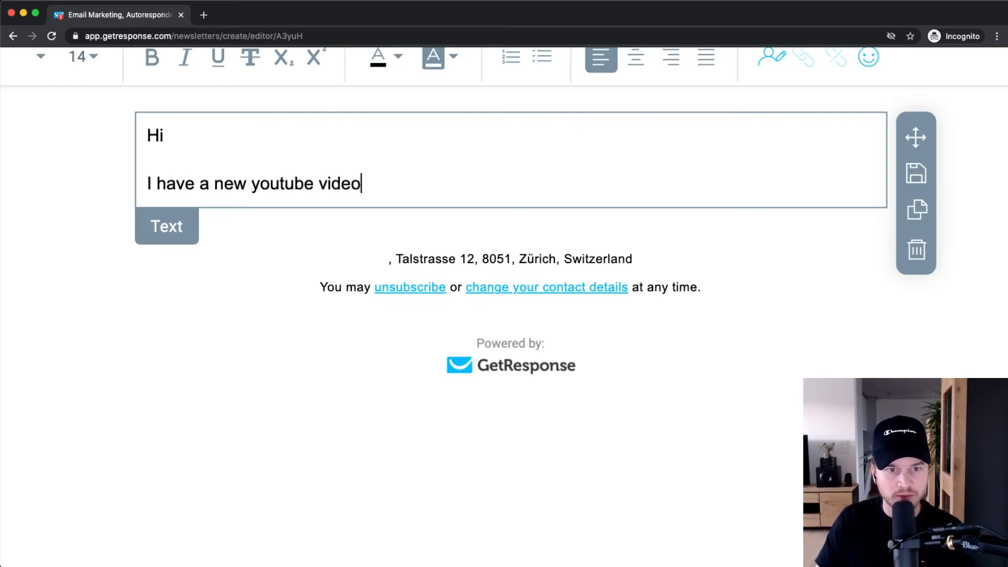
key("Return")
key("Return")
type("He")
key("BackSpace")
key("BackSpace")
type("Chek")
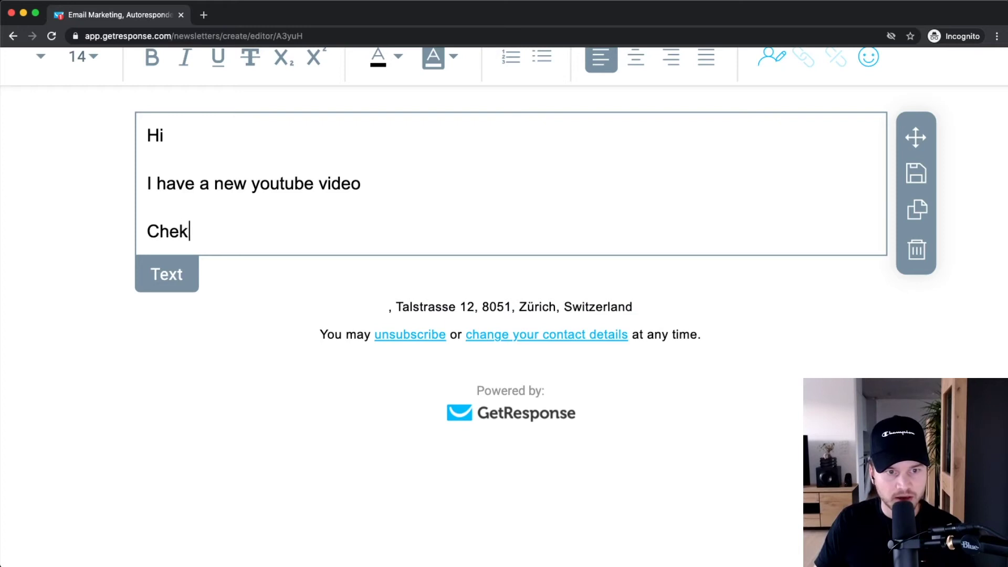
key("BackSpace")
type("ck it out here")
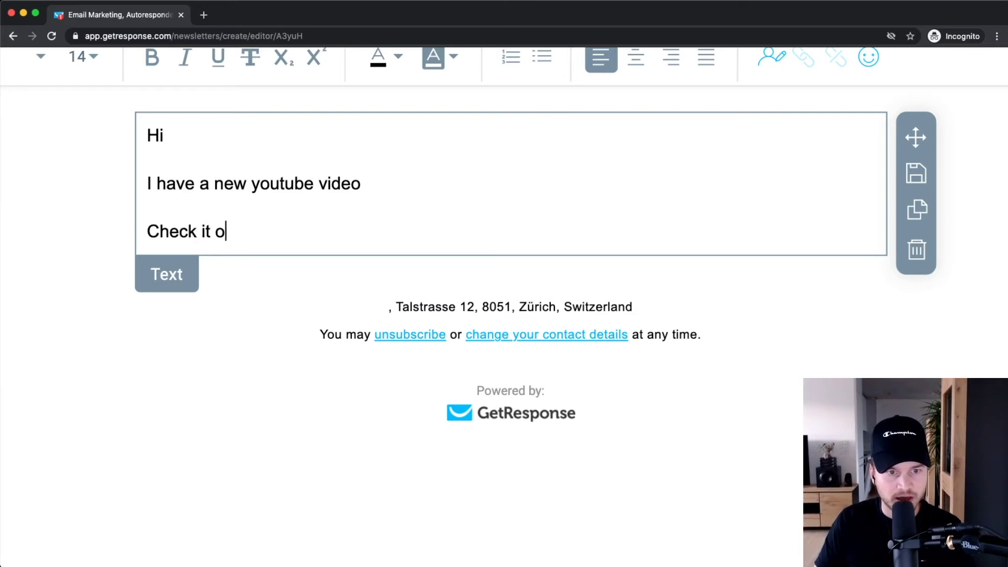
key("Return")
key("Return")
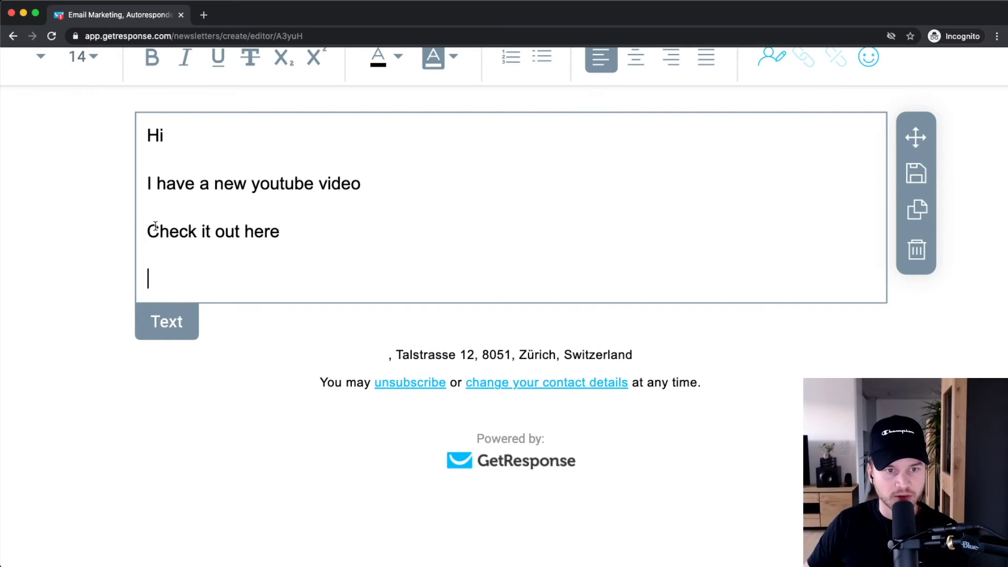
left_click_drag(147, 232, 323, 238)
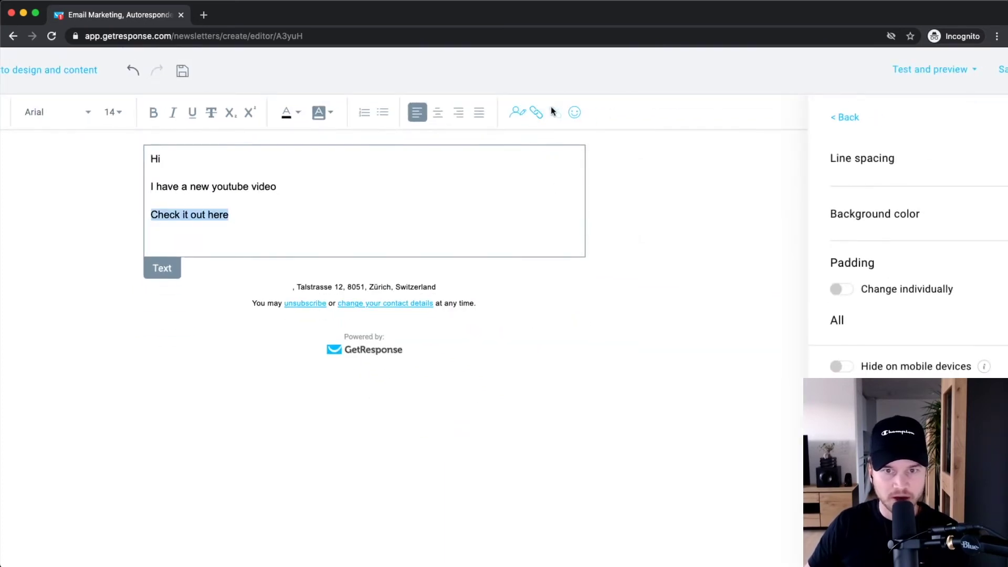
left_click(536, 112)
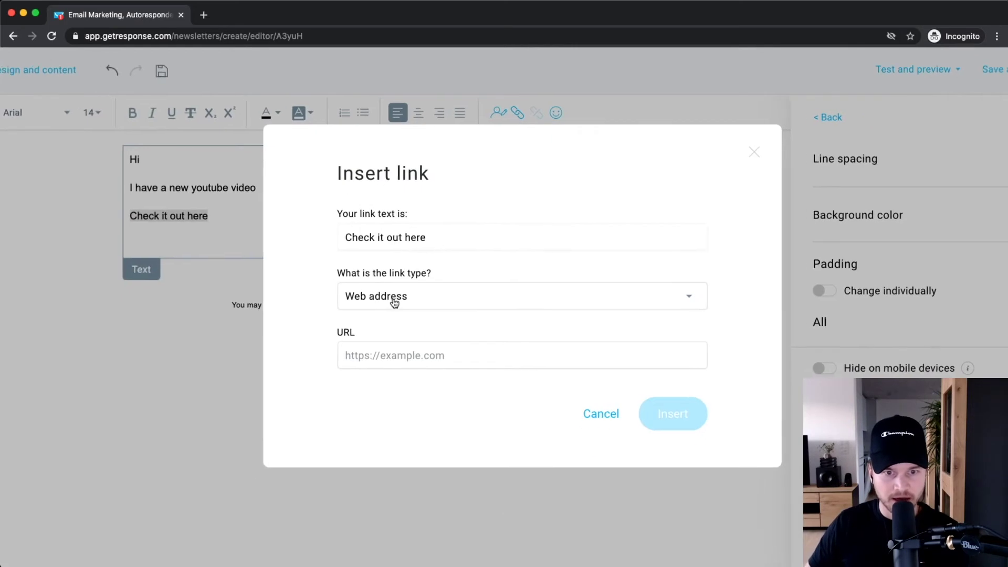
left_click(406, 302)
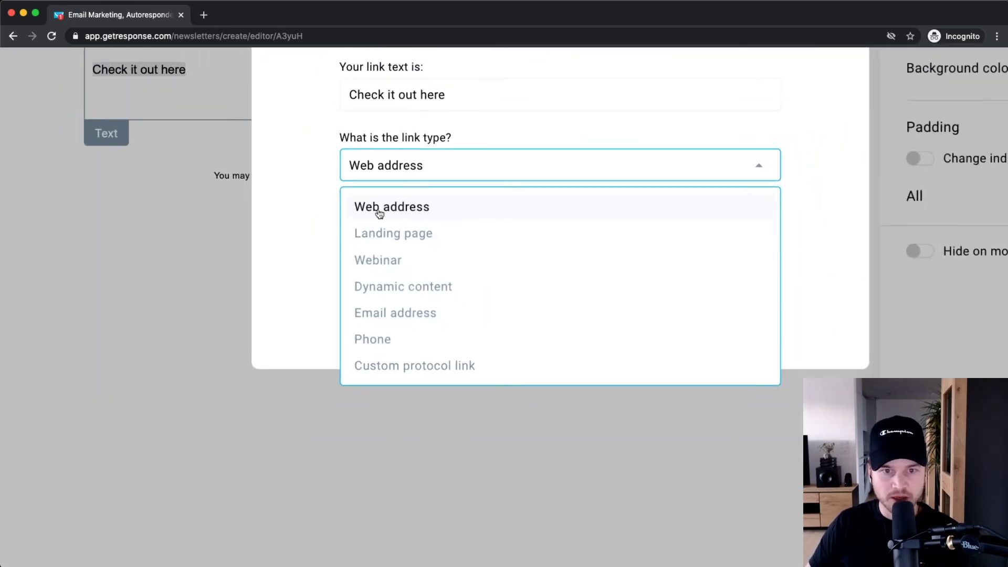
left_click(402, 212)
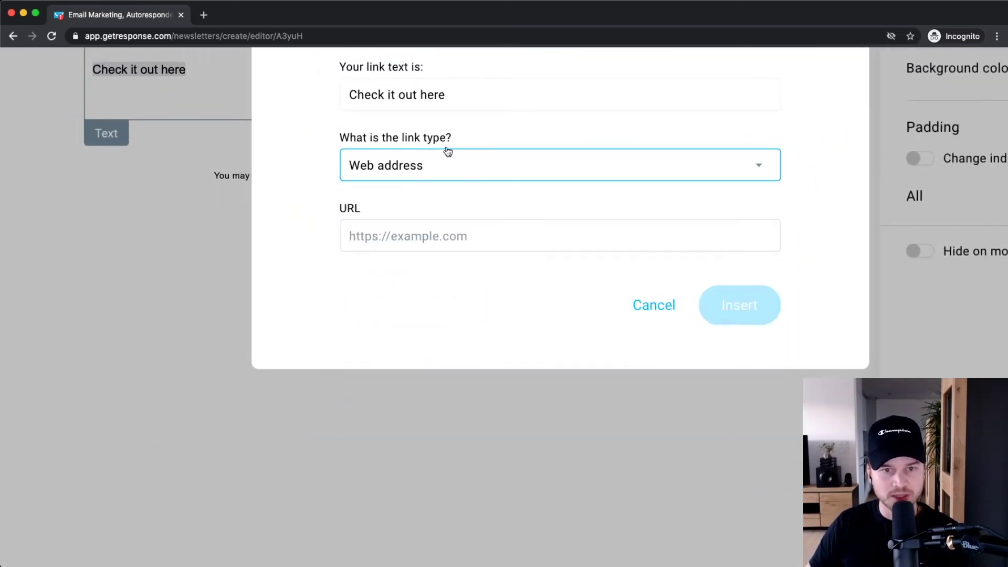
left_click(418, 238)
type("h")
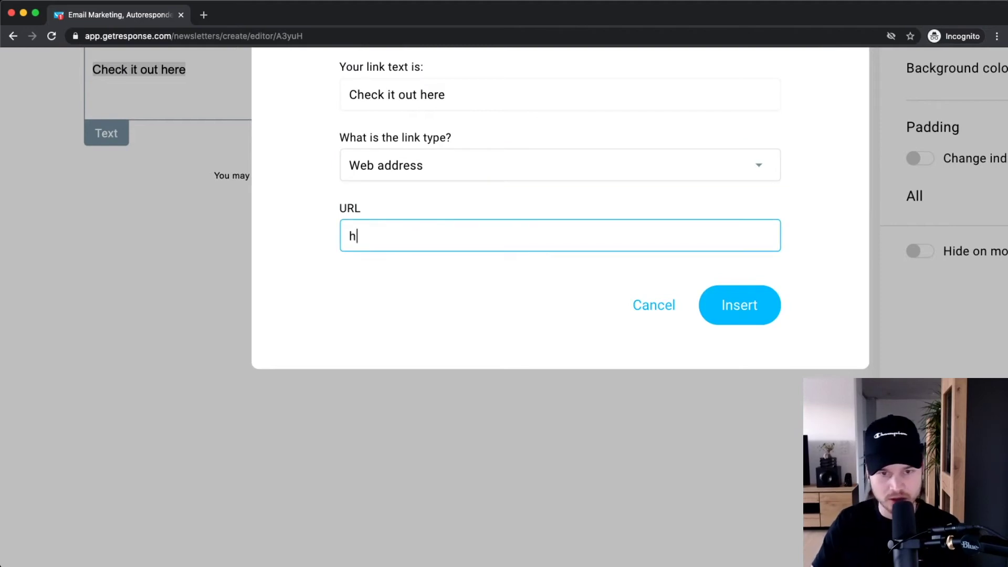
type("ttps://y")
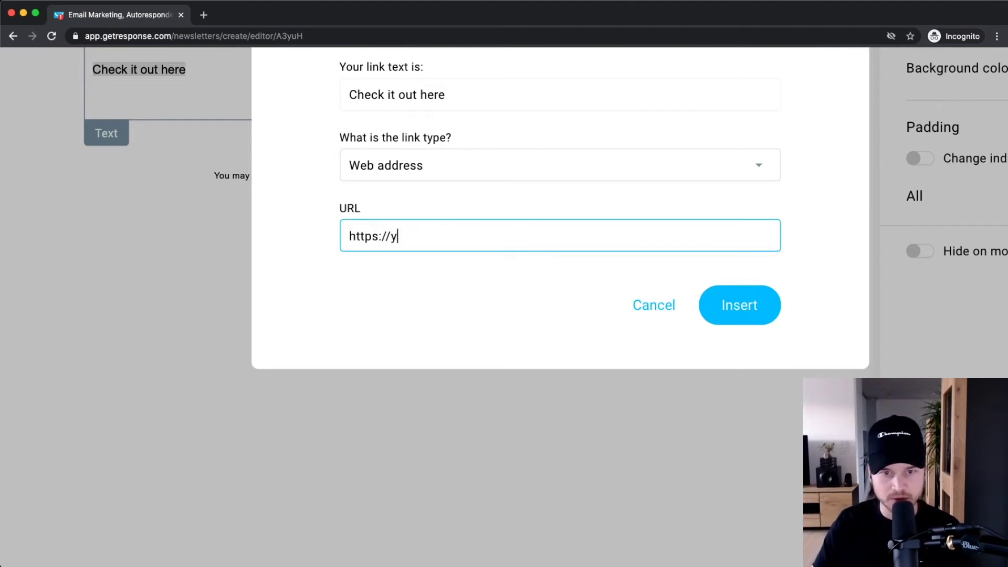
type("outubec.c")
key("BackSpace")
key("BackSpace")
key("BackSpace")
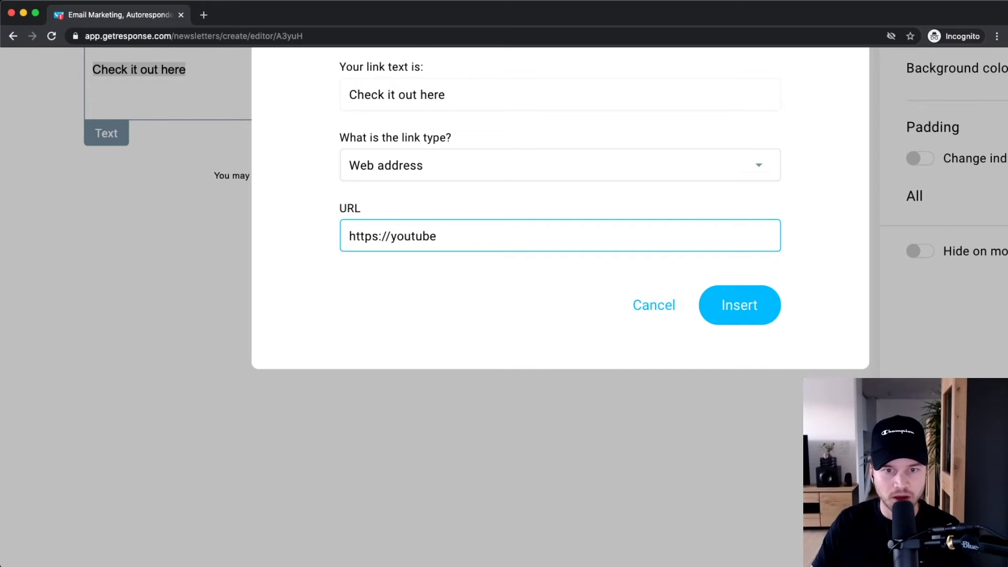
type(".com/fegewgwg")
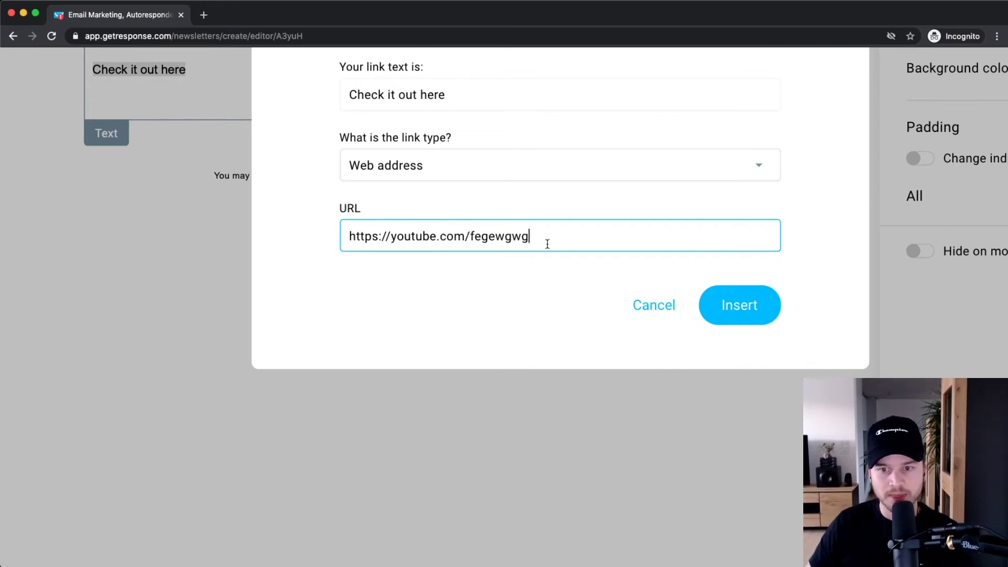
left_click(712, 303)
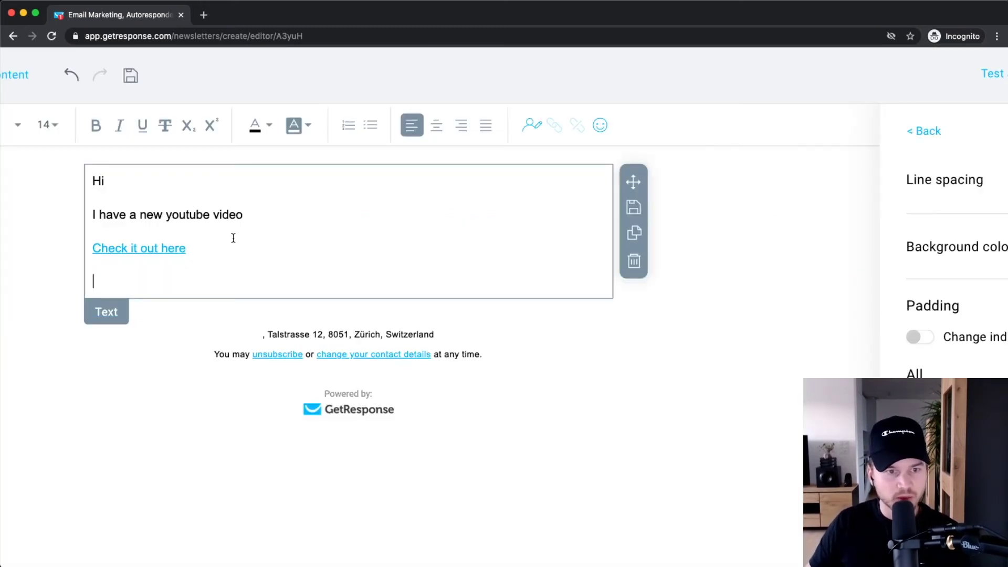
scroll(151, 254, "up", 5)
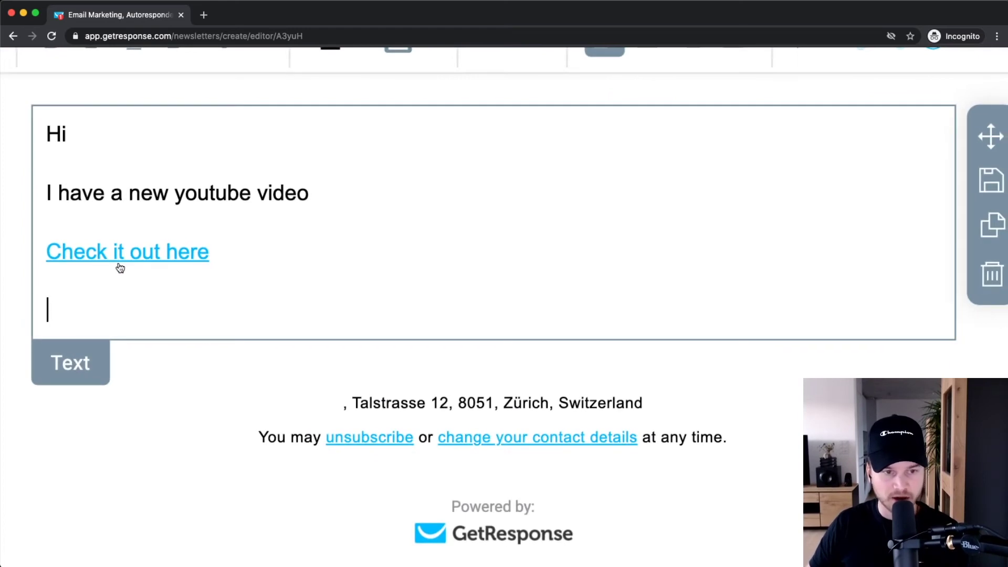
scroll(121, 267, "down", 5)
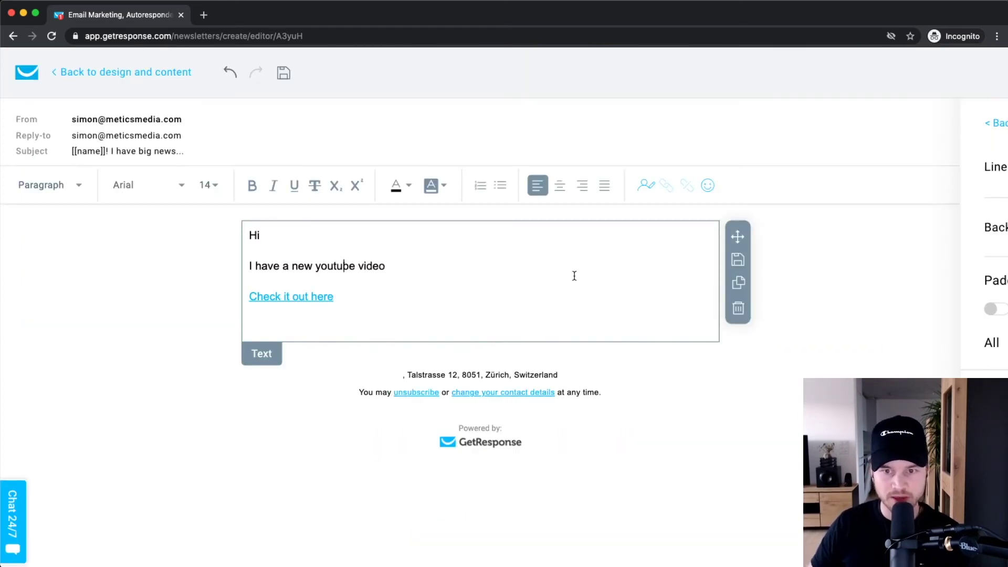
scroll(575, 275, "up", 5)
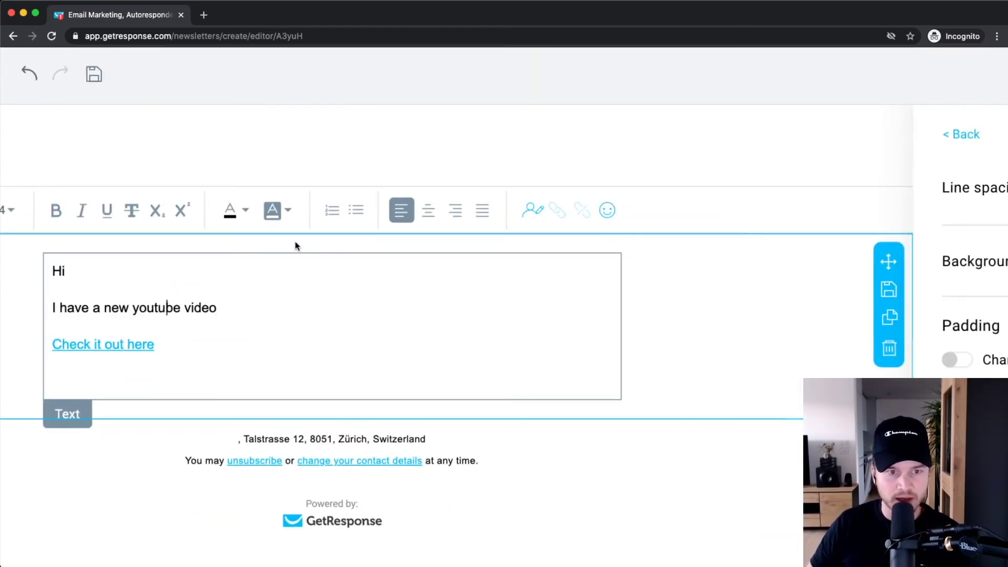
- Insert the firstname contact field tag right after 'Hi' in the greeting
left_click(323, 257)
scroll(68, 270, "up", 3)
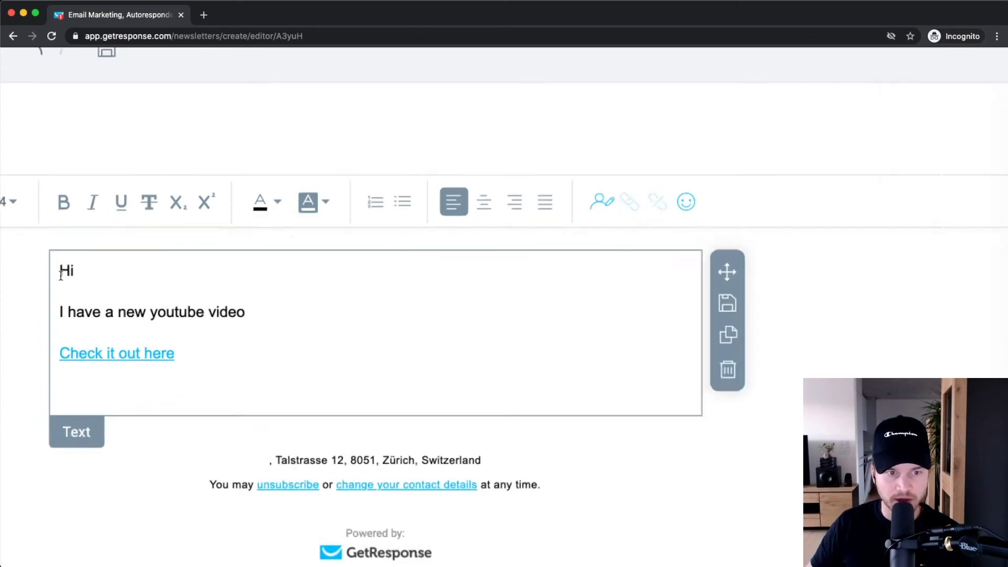
left_click(723, 195)
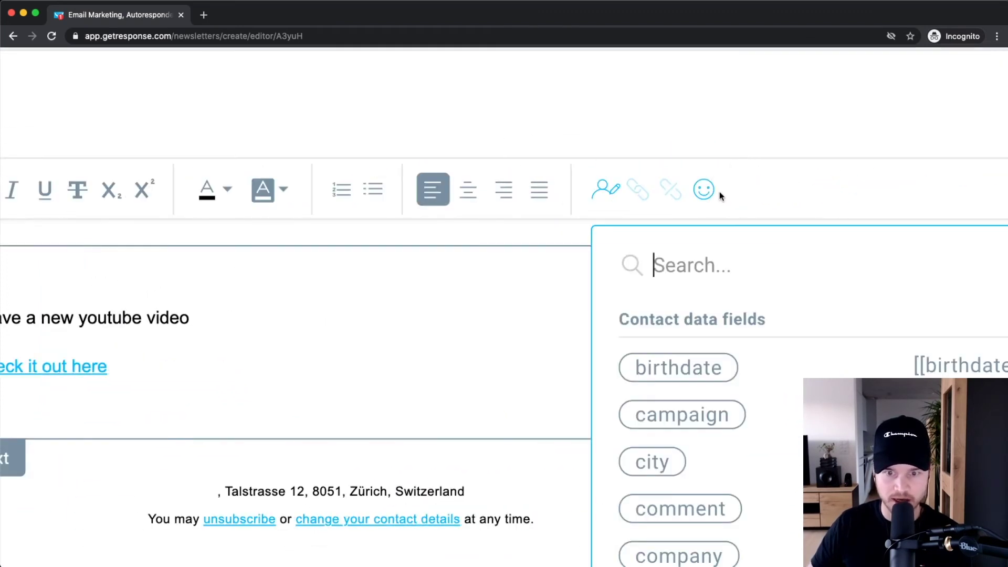
scroll(693, 407, "down", 5)
scroll(715, 401, "down", 3)
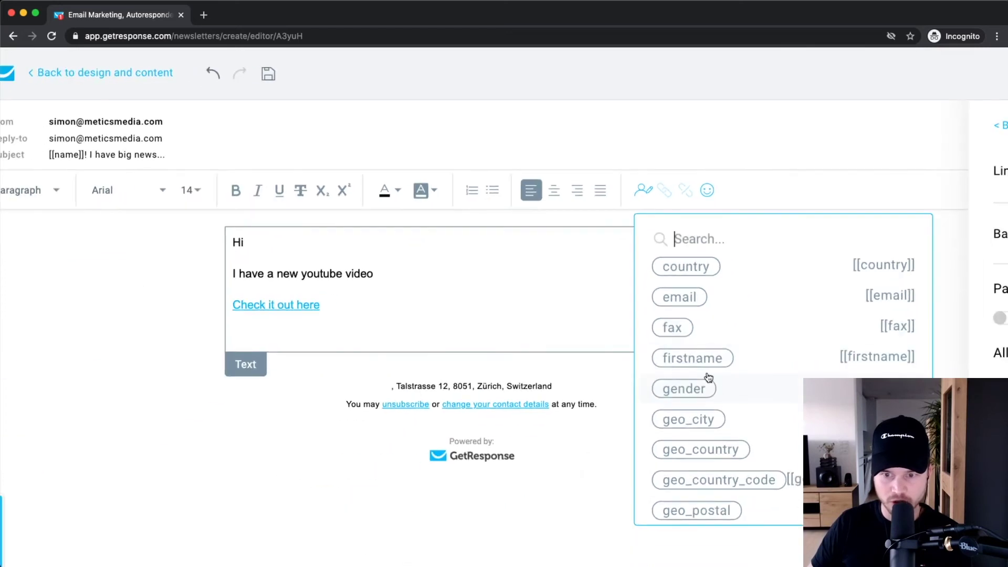
left_click(686, 356)
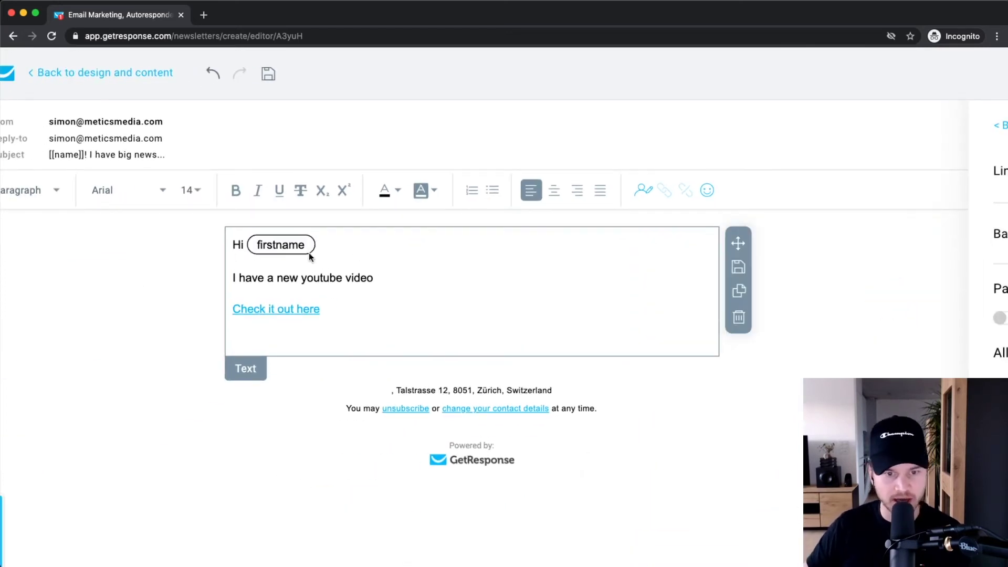
left_click(381, 323)
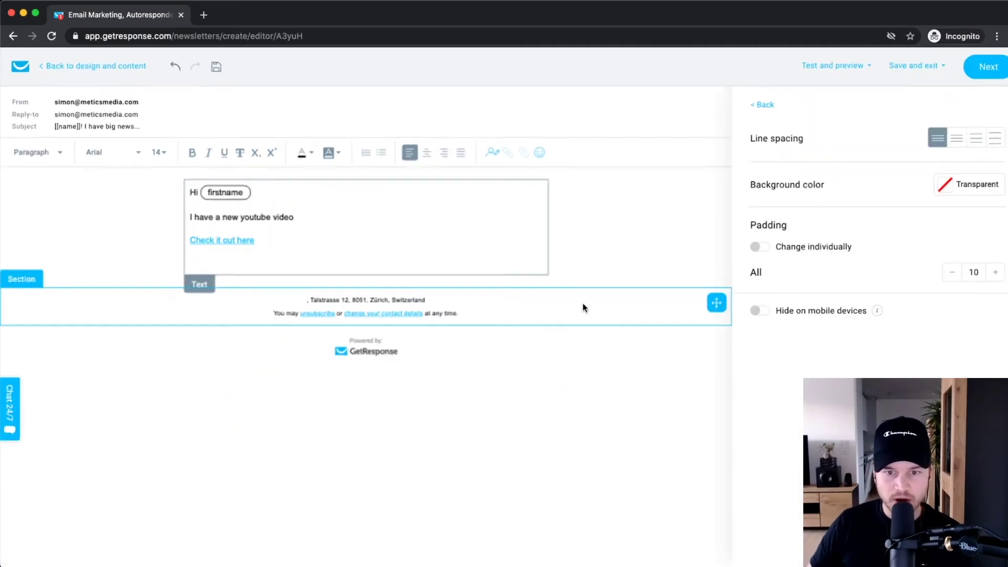
- Add an Image block below the text and upload TN1.0.png as its thumbnail
left_click(756, 105)
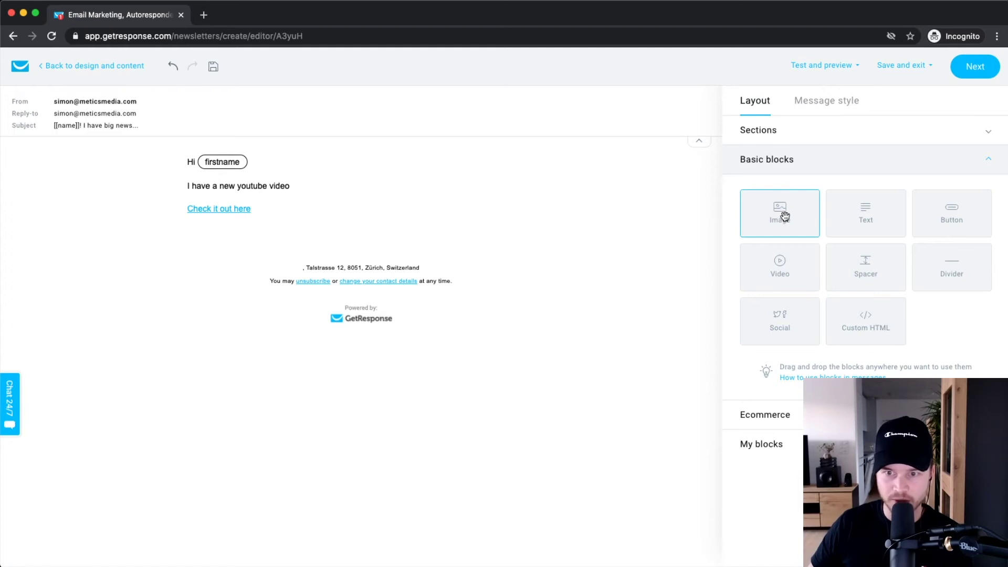
left_click_drag(782, 215, 370, 256)
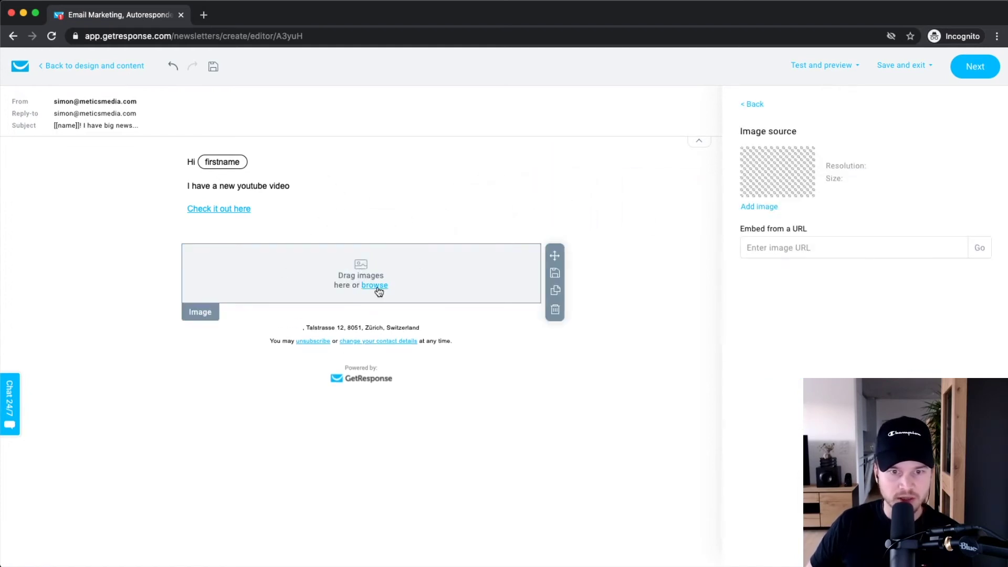
left_click(375, 286)
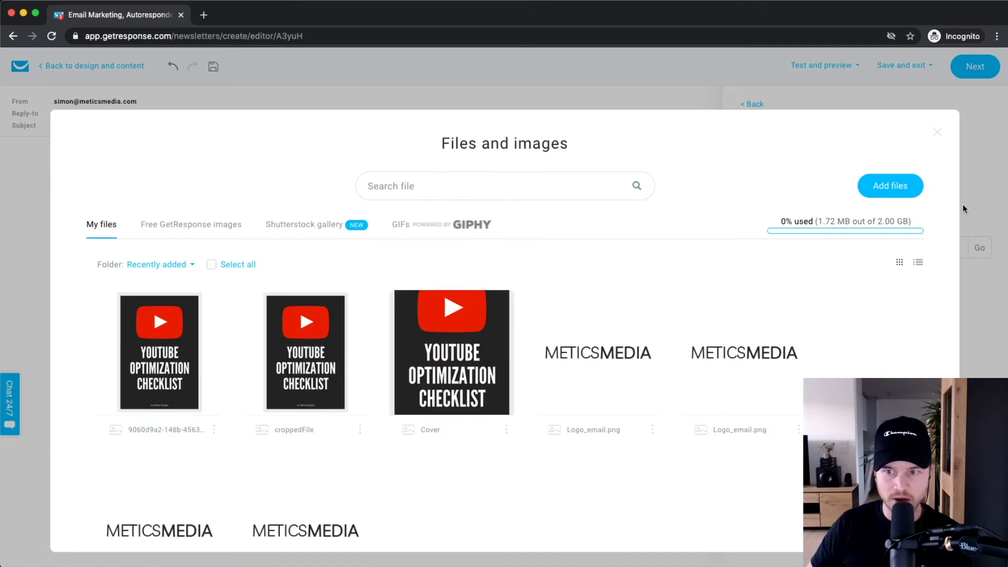
left_click(890, 186)
left_click(484, 251)
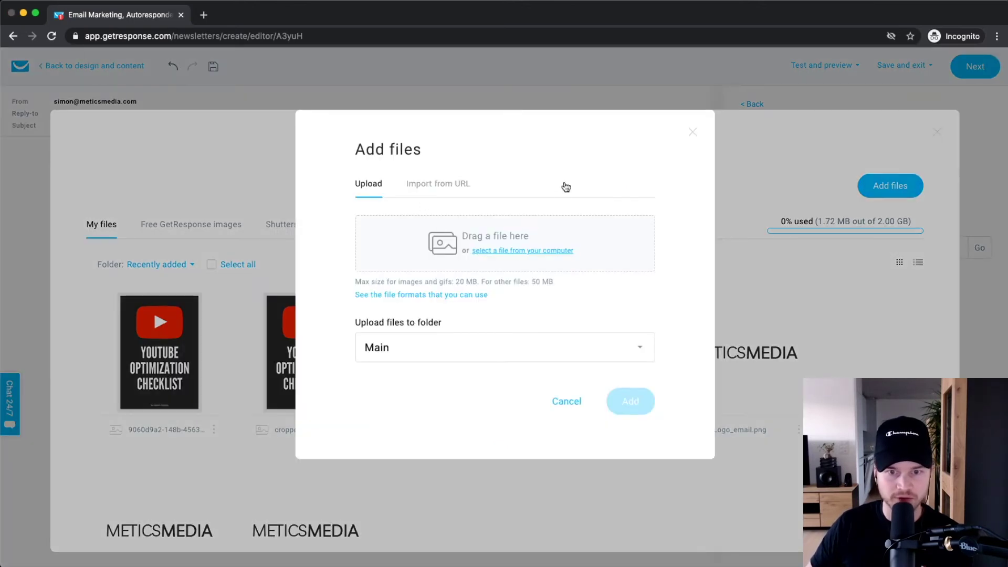
left_click(283, 107)
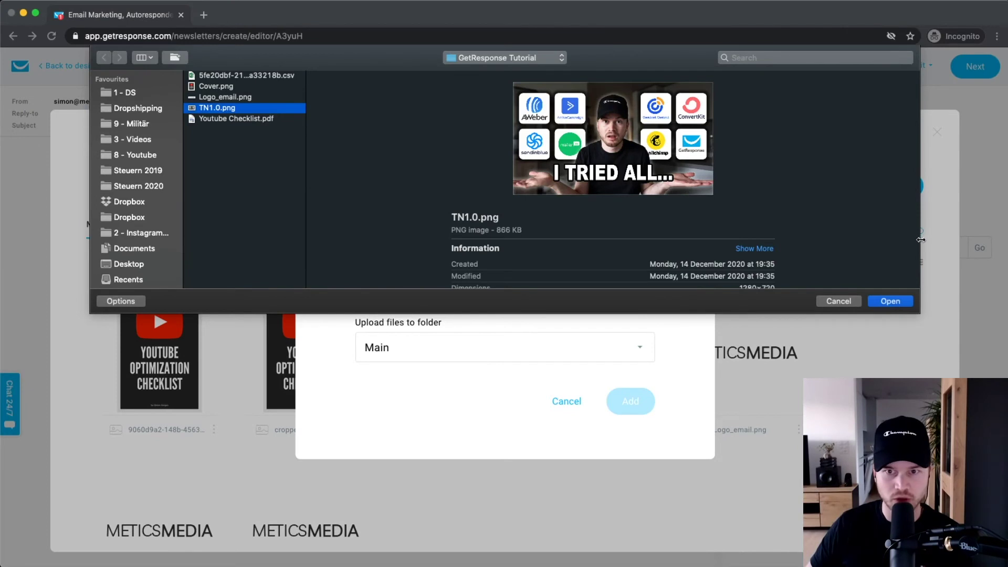
left_click(890, 301)
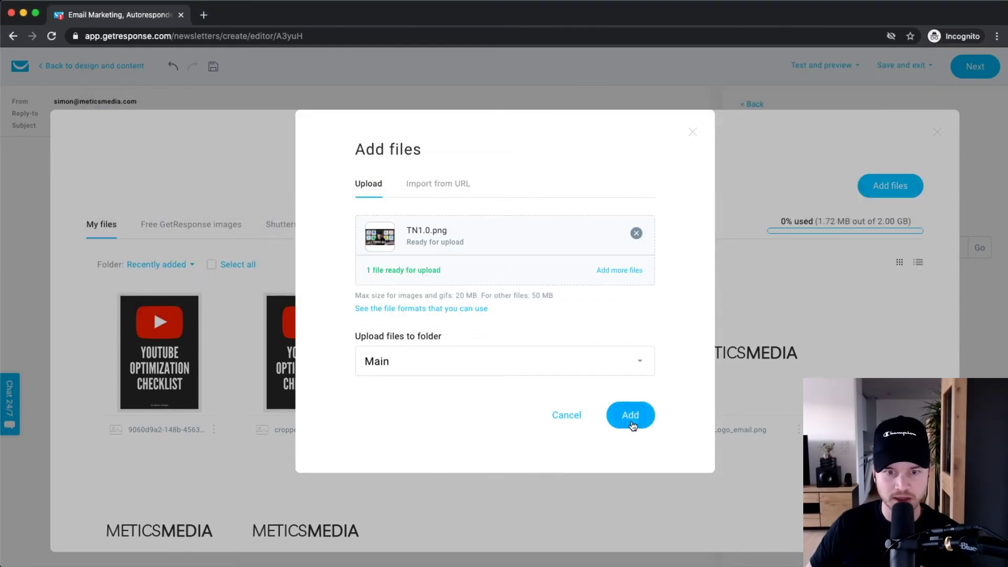
left_click(633, 415)
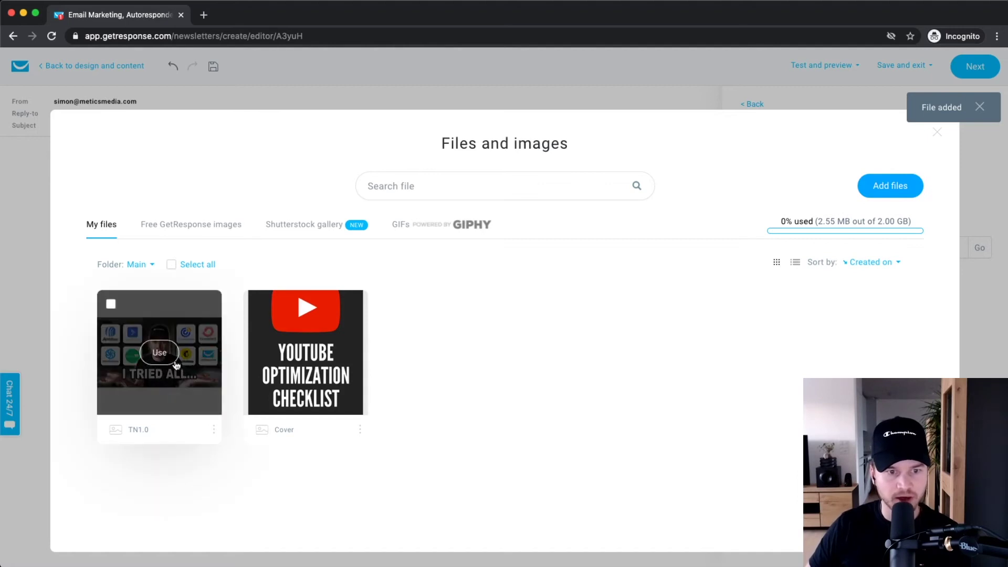
left_click(202, 357)
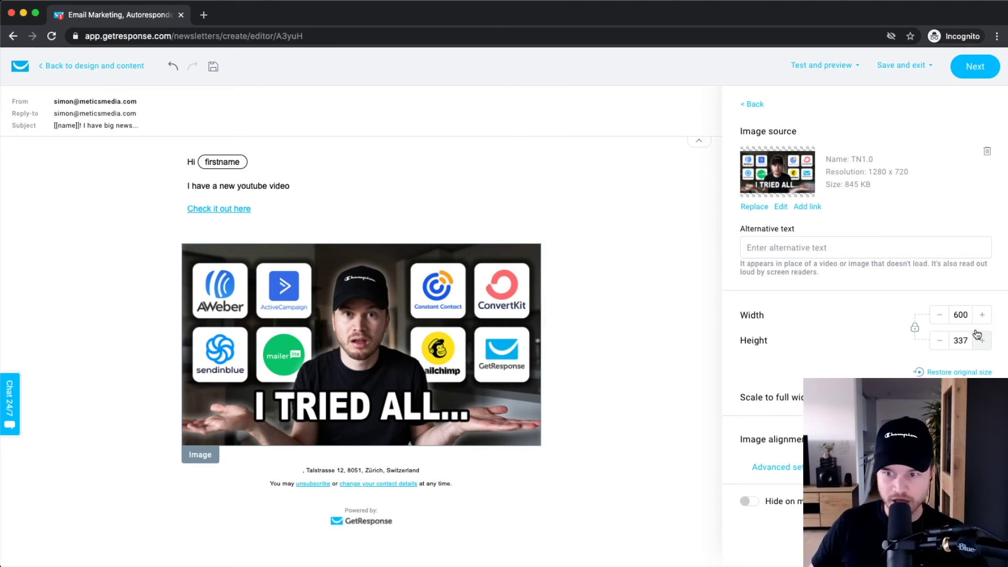
- Reduce the thumbnail width from 600 to 450 pixels
left_click(939, 315)
left_click(940, 315)
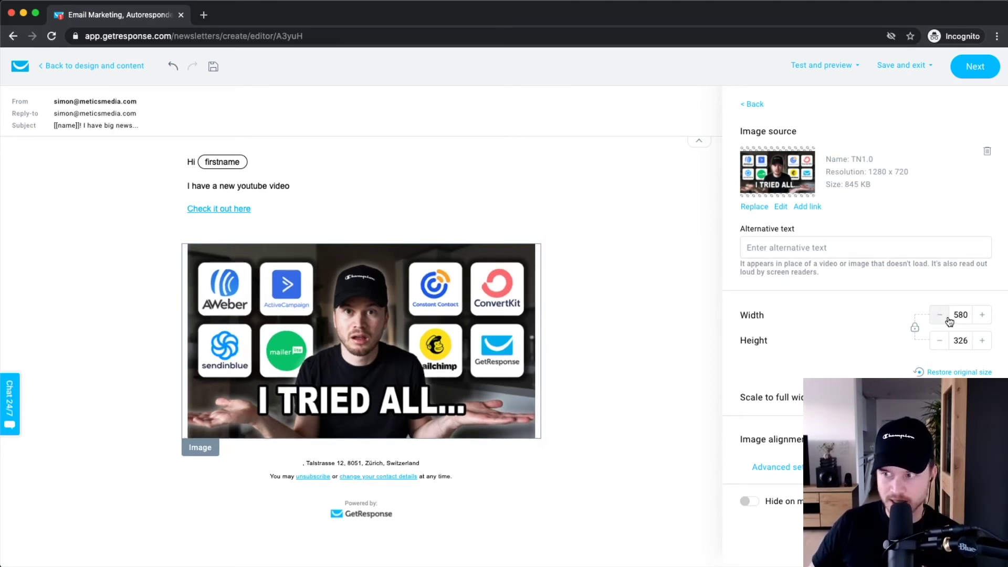
left_click(939, 315)
left_click(940, 316)
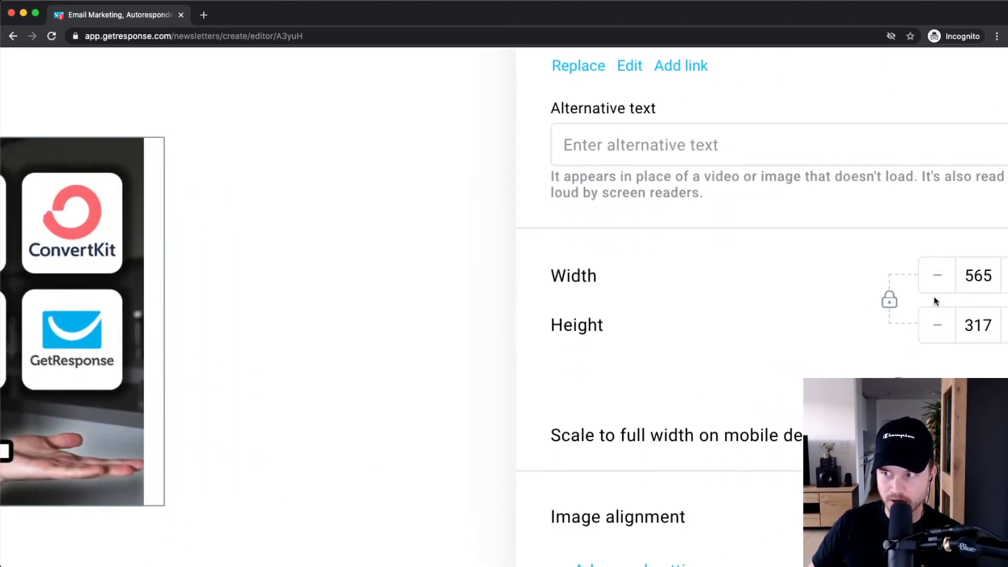
left_click(939, 276)
left_click(939, 275)
left_click(940, 276)
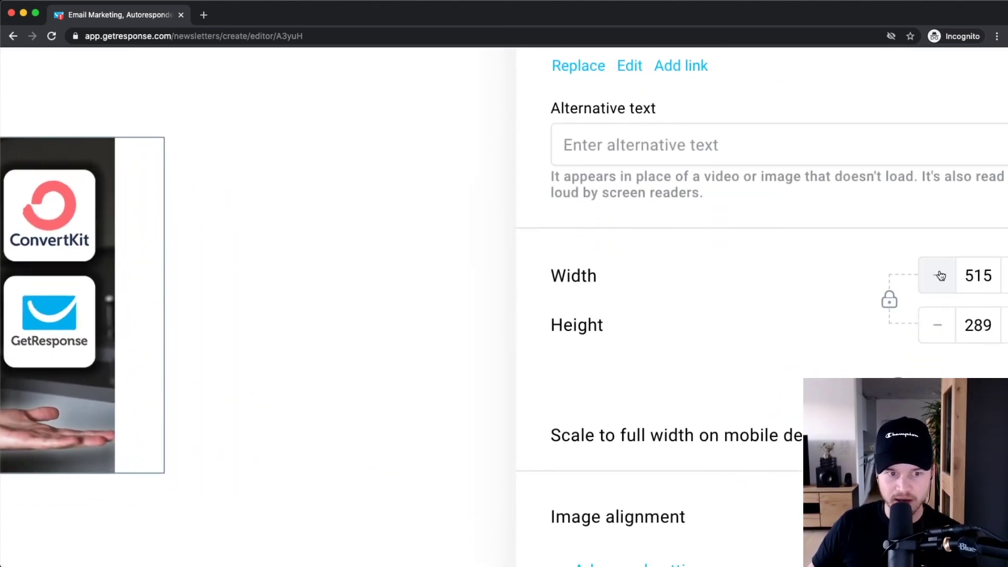
left_click(940, 276)
left_click(940, 275)
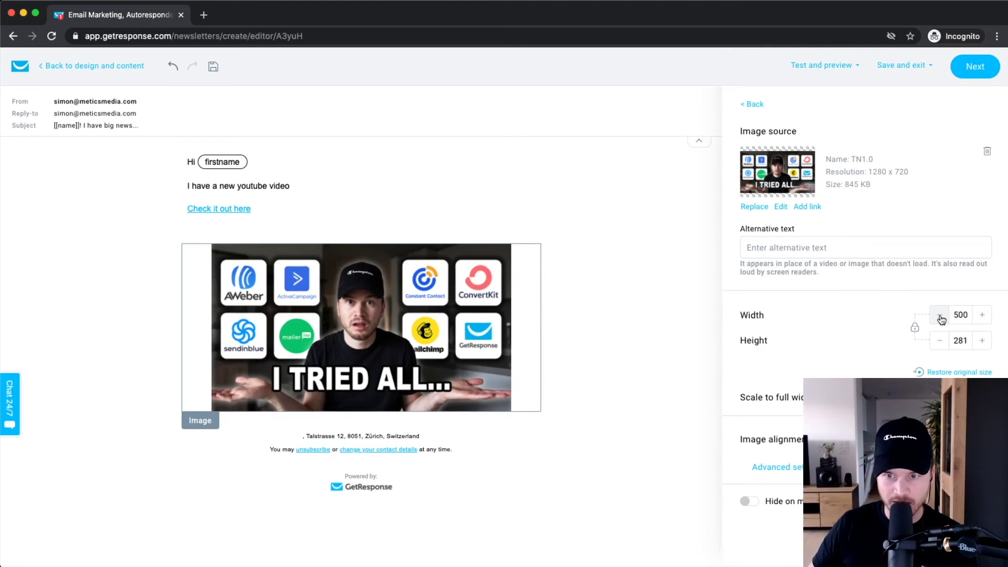
left_click(939, 315)
left_click(939, 316)
left_click(939, 315)
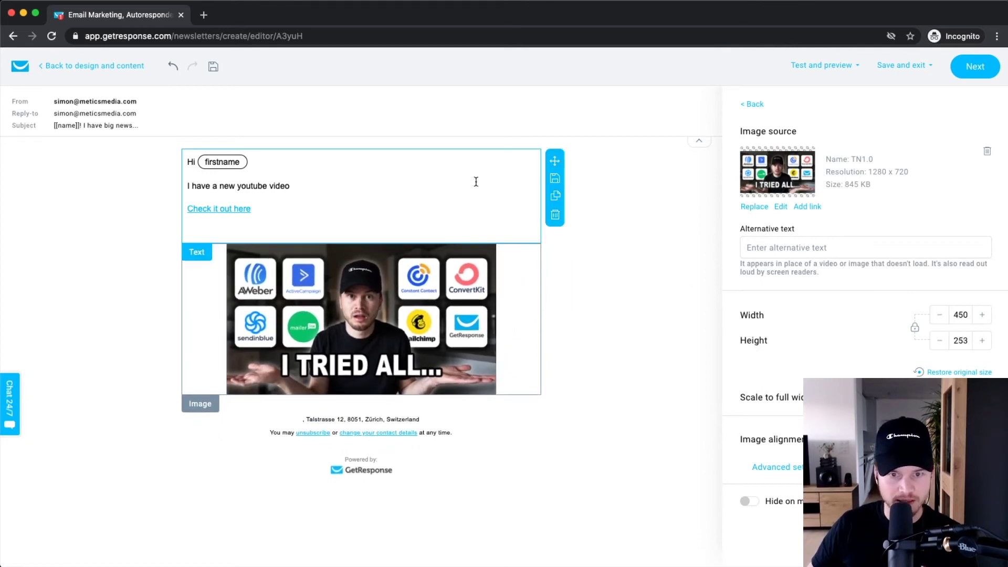
- Return to the content blocks and place a Button block below the thumbnail
left_click(566, 297)
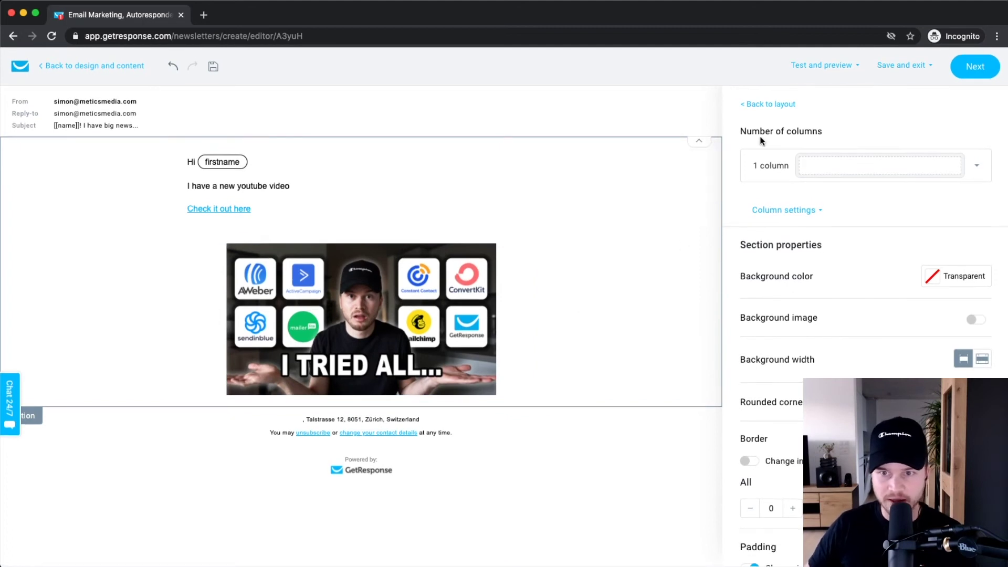
left_click(769, 105)
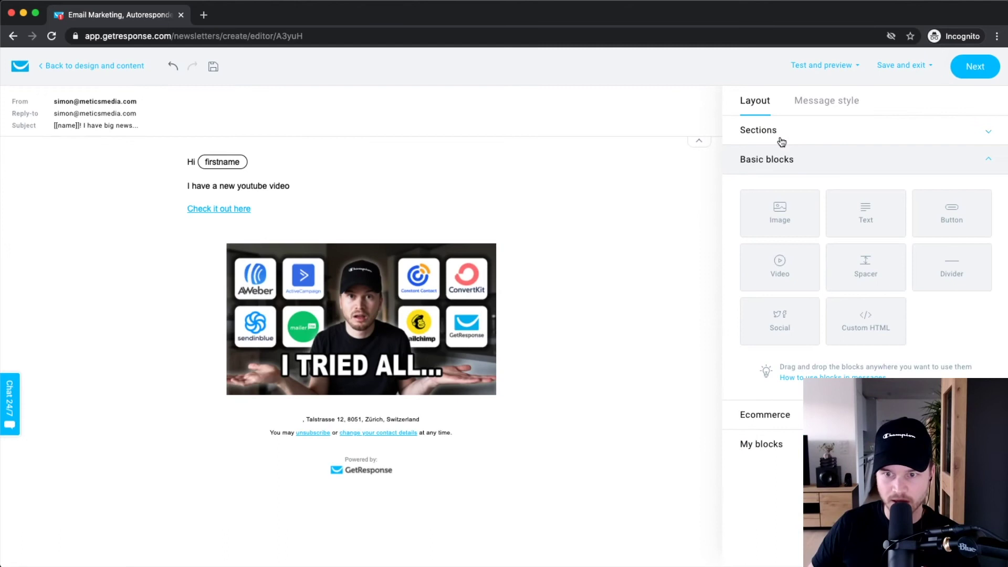
left_click_drag(951, 213, 367, 415)
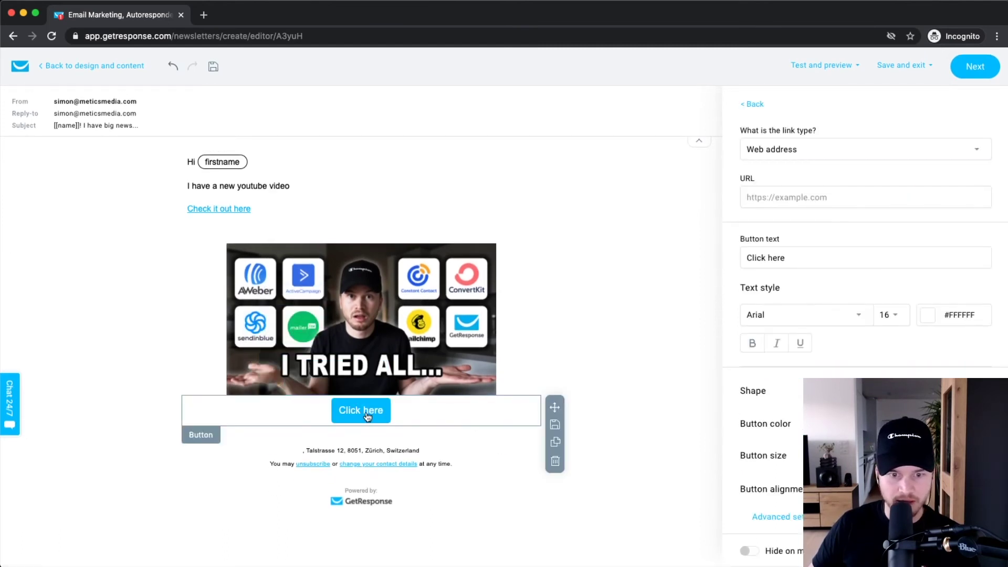
- Change the button label to 'Click here to watch now' and make the button red
triple_click(792, 258)
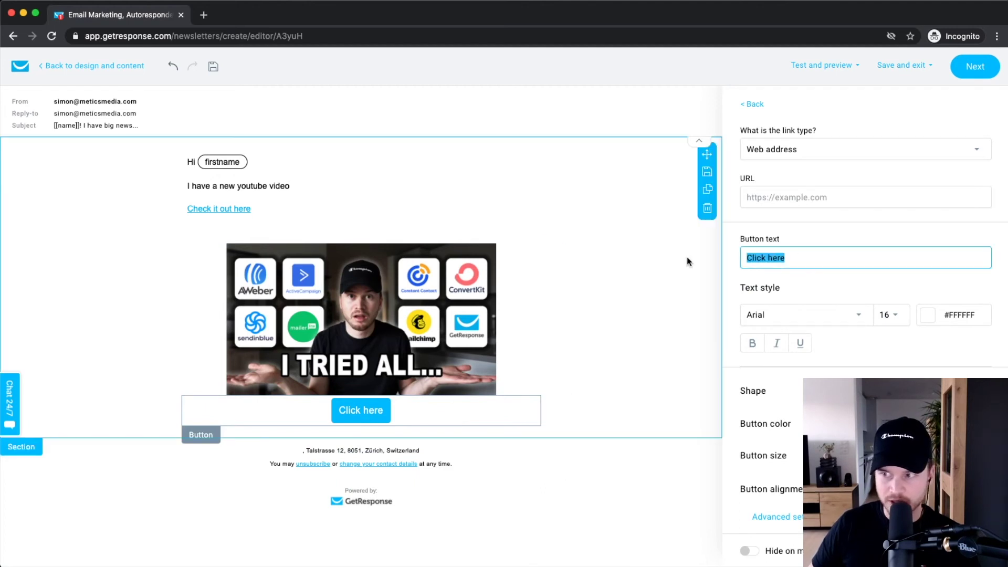
left_click(804, 257)
type("to watch now")
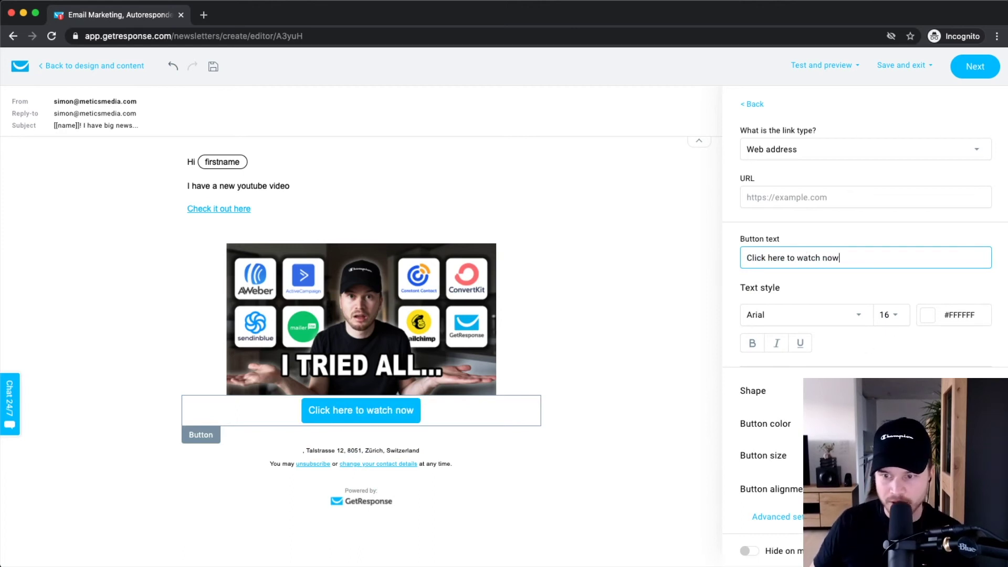
key("Tab")
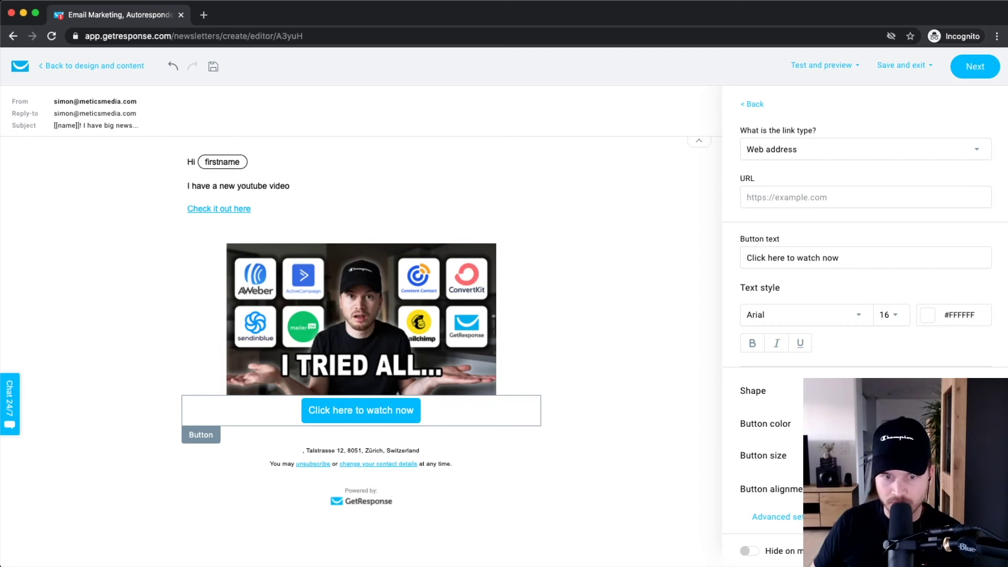
left_click(892, 423)
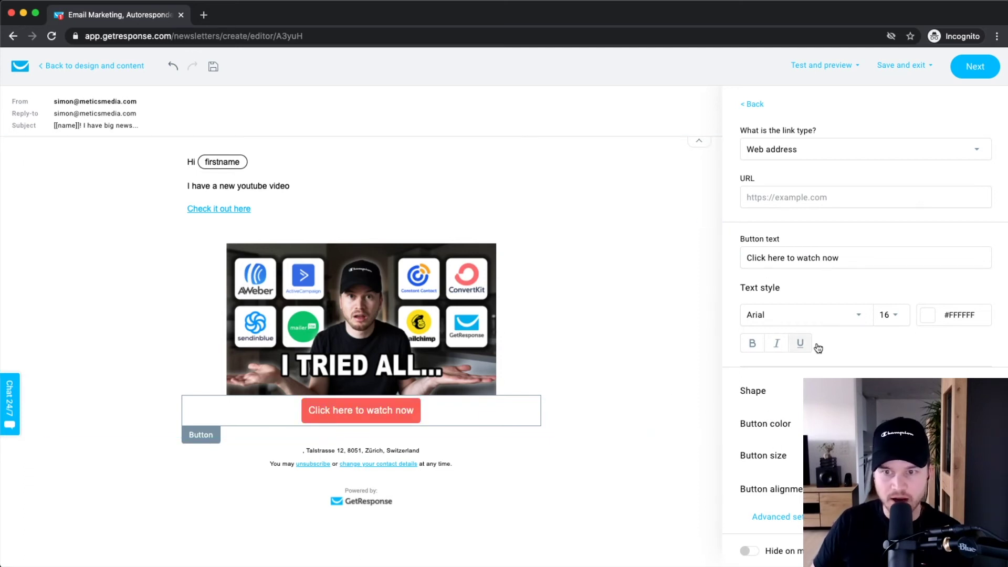
left_click(597, 333)
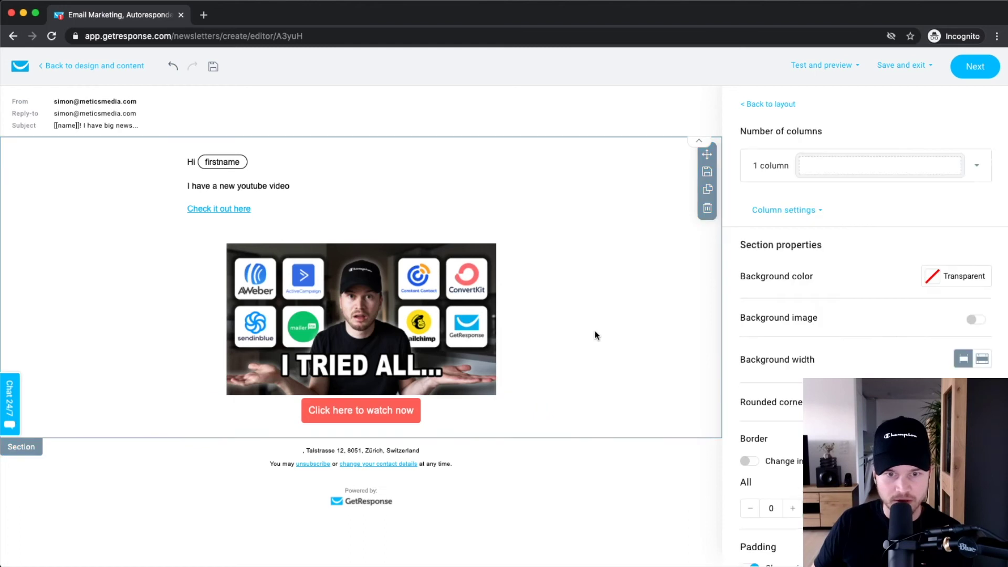
- Go back to the content blocks, inspect the thumbnail's settings, then deselect it
left_click(752, 105)
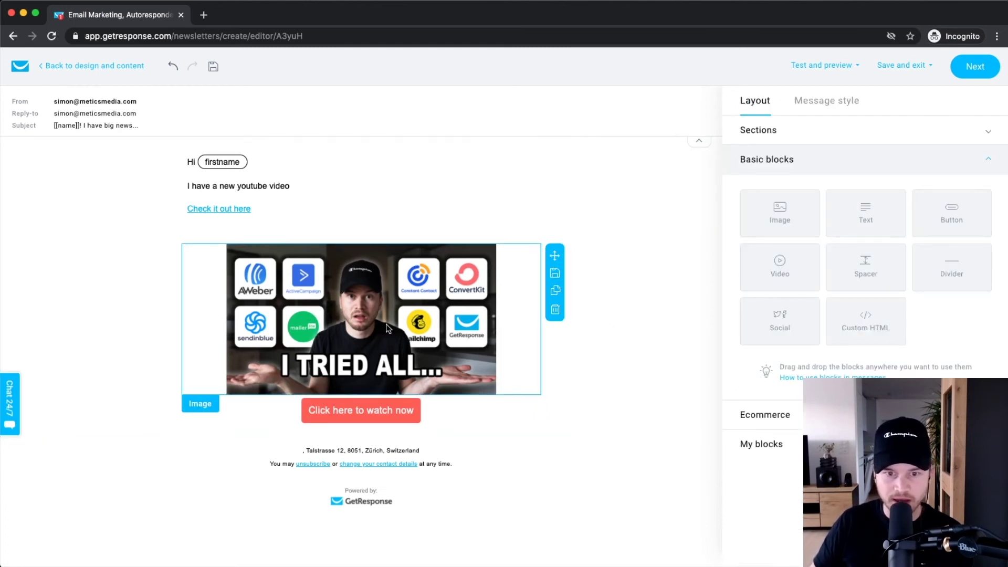
left_click(339, 250)
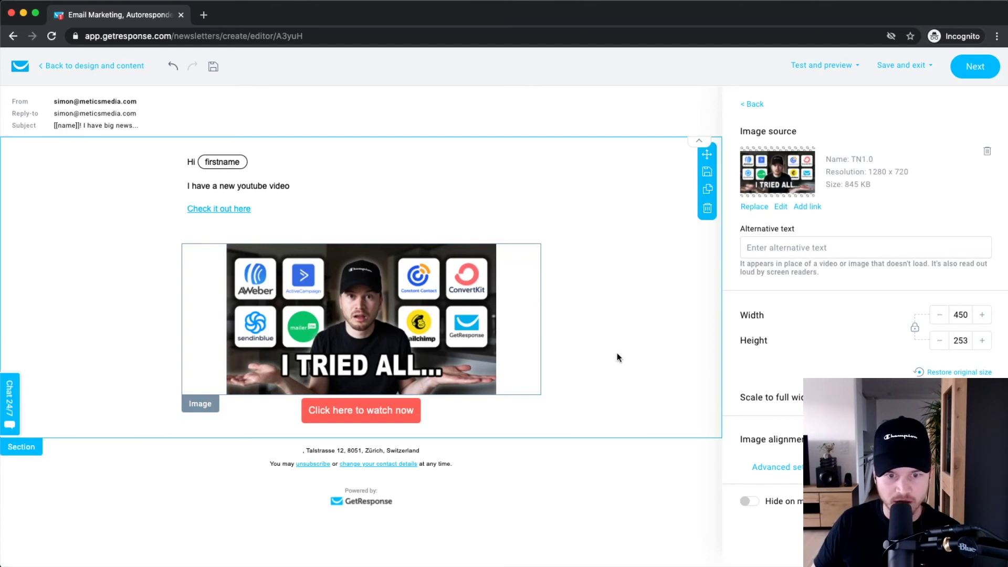
left_click(608, 500)
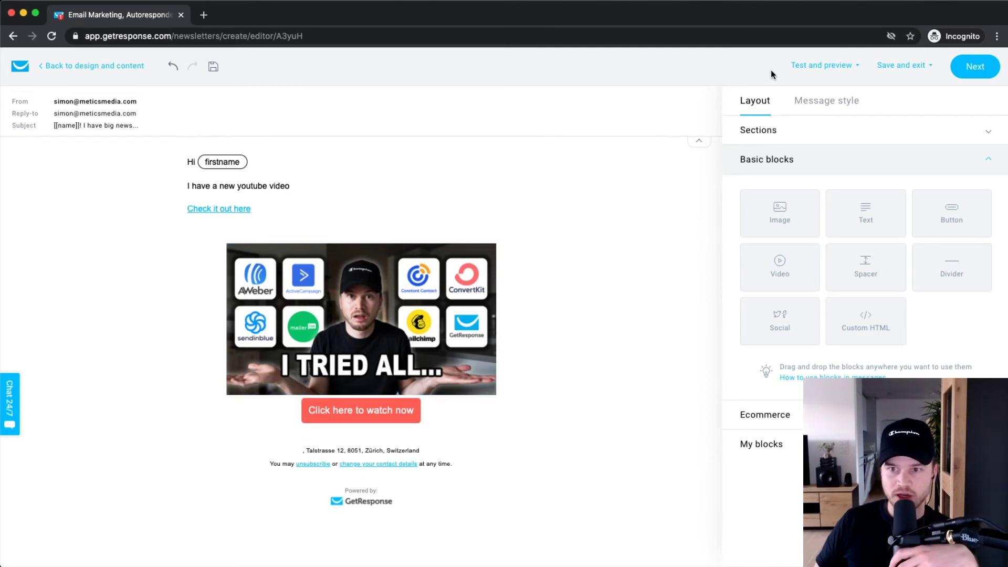
- Run a spam check on the newsletter from Test and preview
mouse_move(805, 68)
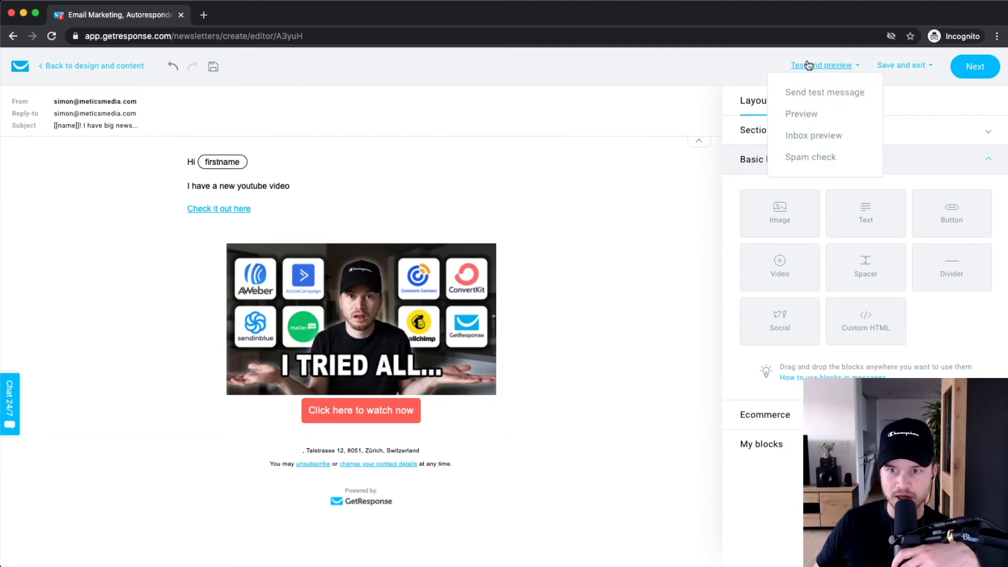
scroll(828, 62, "up", 5, "ctrl")
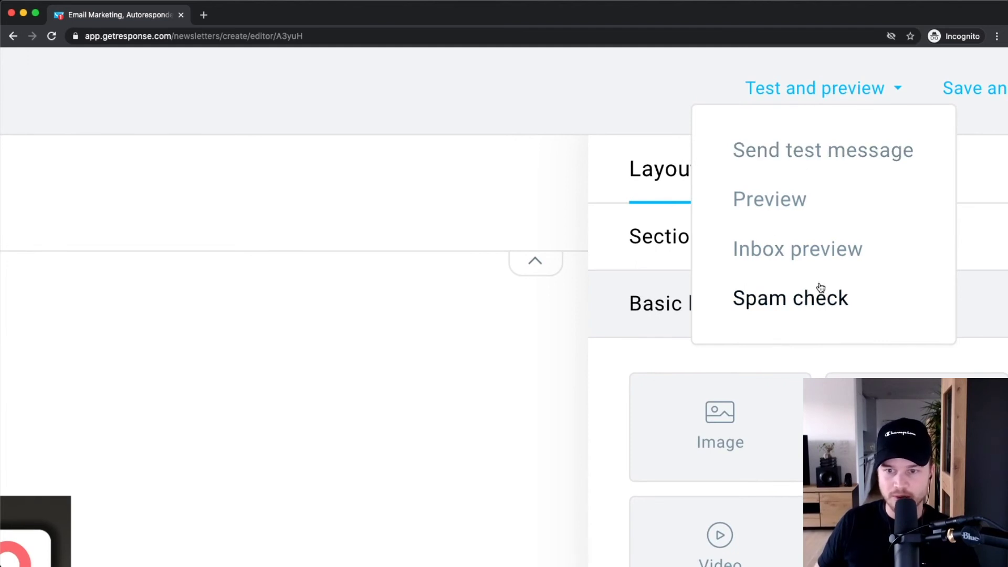
left_click(784, 298)
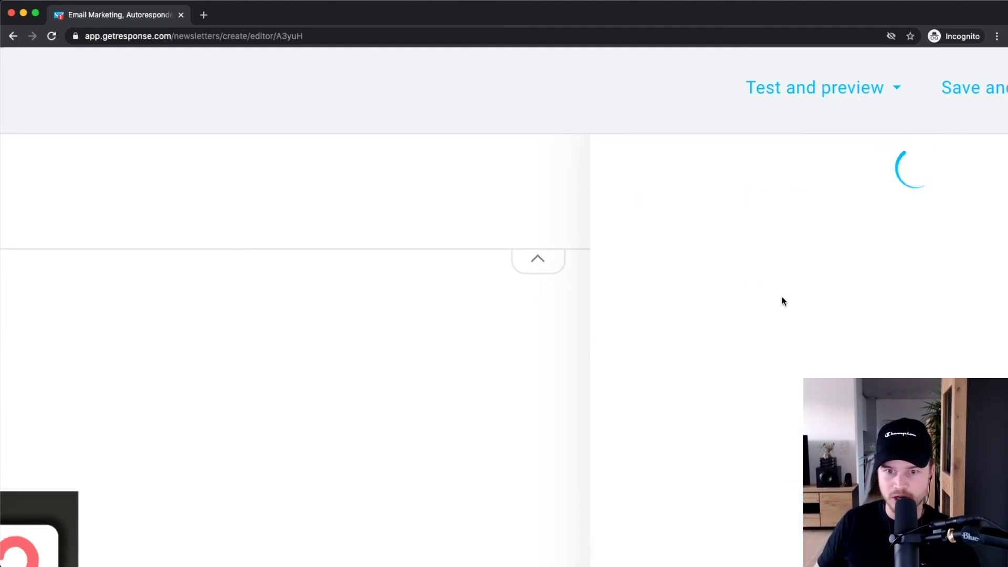
- Review the 'Good to go' spam result: more images than text, correct DKIM signature
scroll(783, 300, "down", 5, "ctrl")
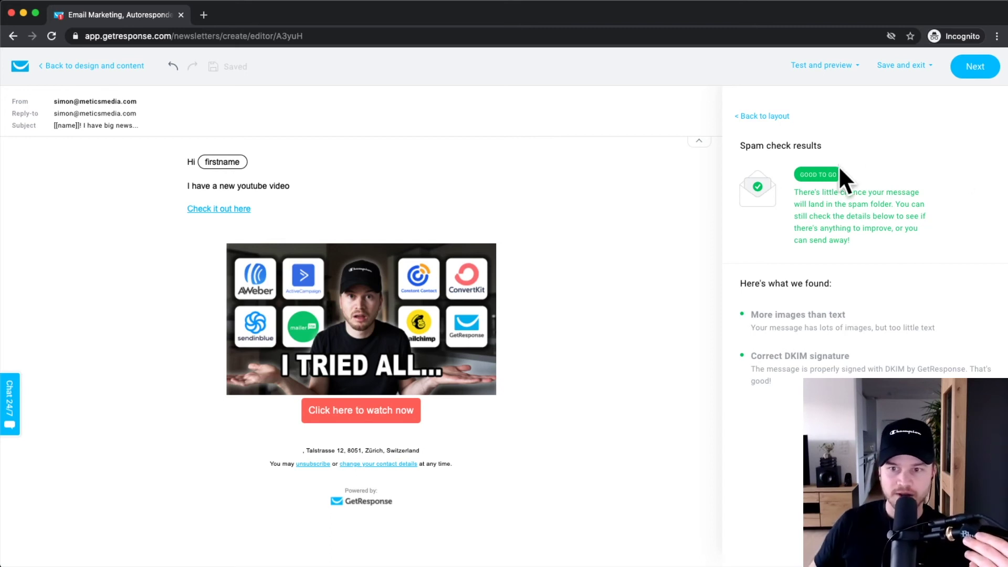
scroll(832, 184, "up", 5)
scroll(831, 184, "down", 5)
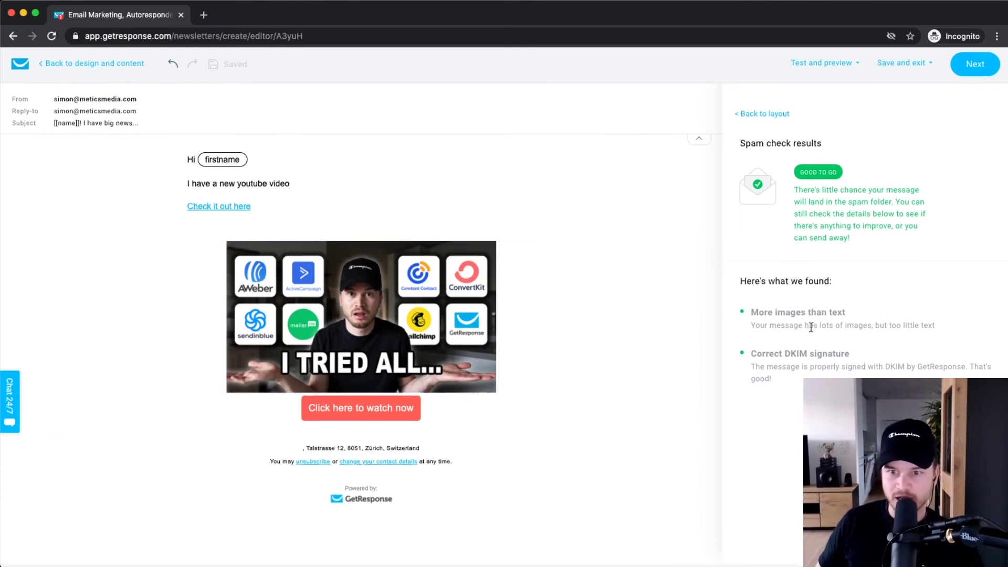
scroll(817, 329, "up", 5)
scroll(835, 326, "down", 3)
scroll(676, 238, "up", 5)
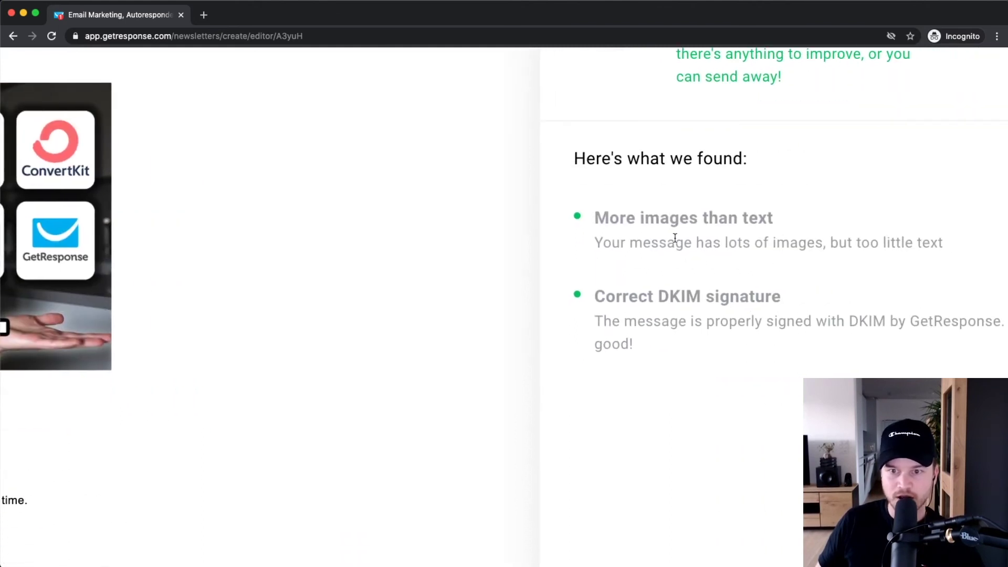
scroll(694, 263, "down", 5)
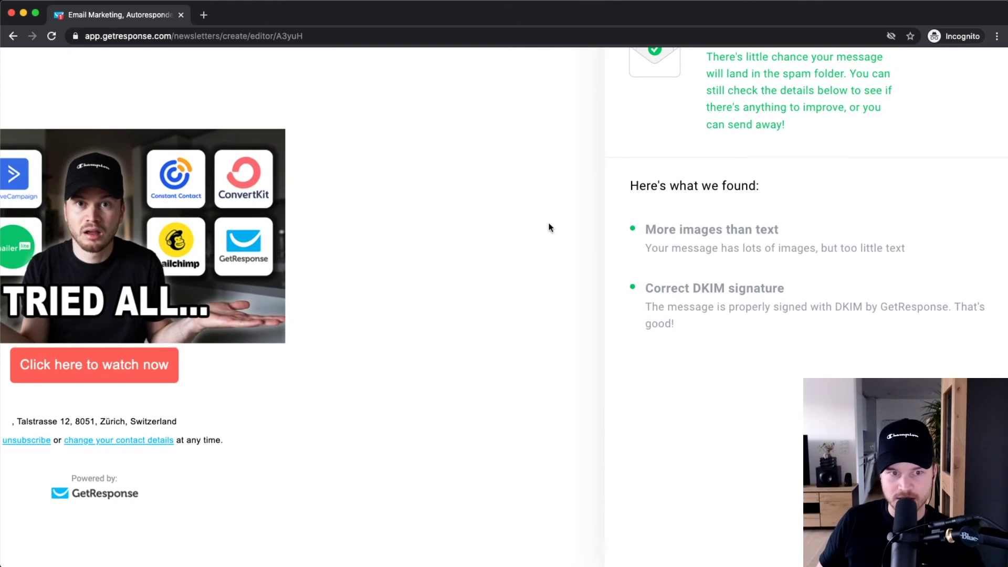
scroll(547, 224, "left", 3)
scroll(335, 193, "down", 5)
scroll(909, 342, "up", 5)
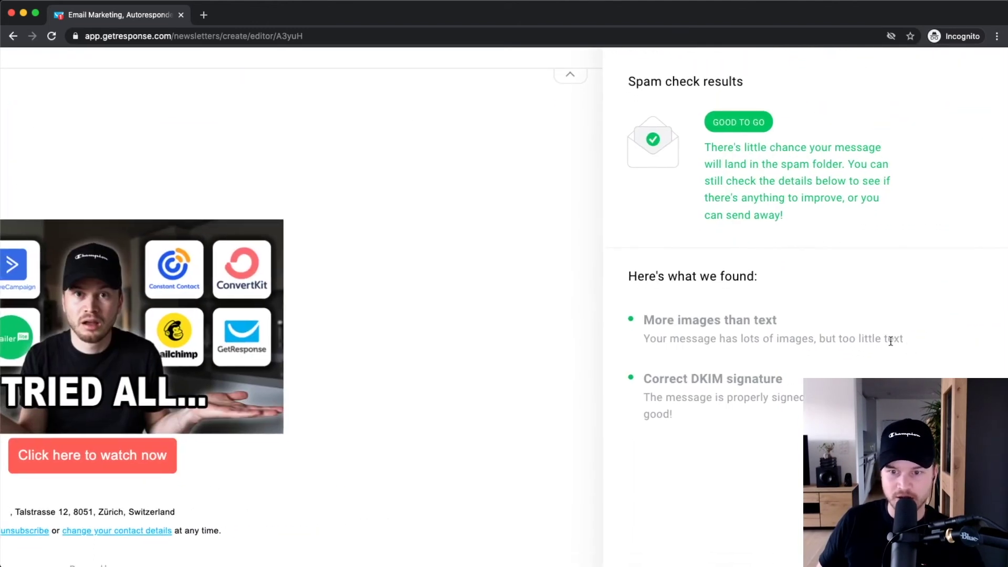
scroll(677, 273, "down", 5)
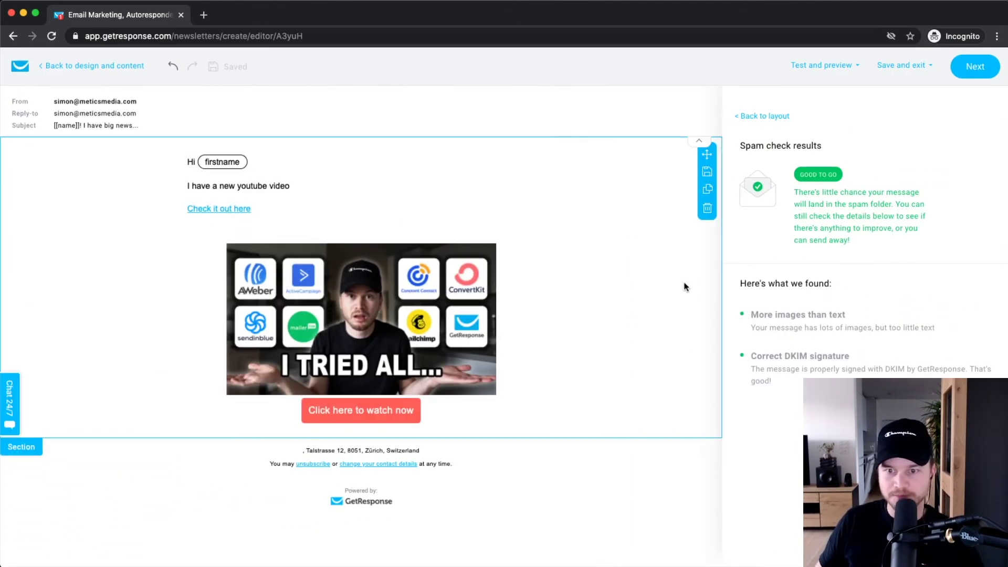
- Send a test message to the other saved address, then continue to sending settings
left_click(755, 118)
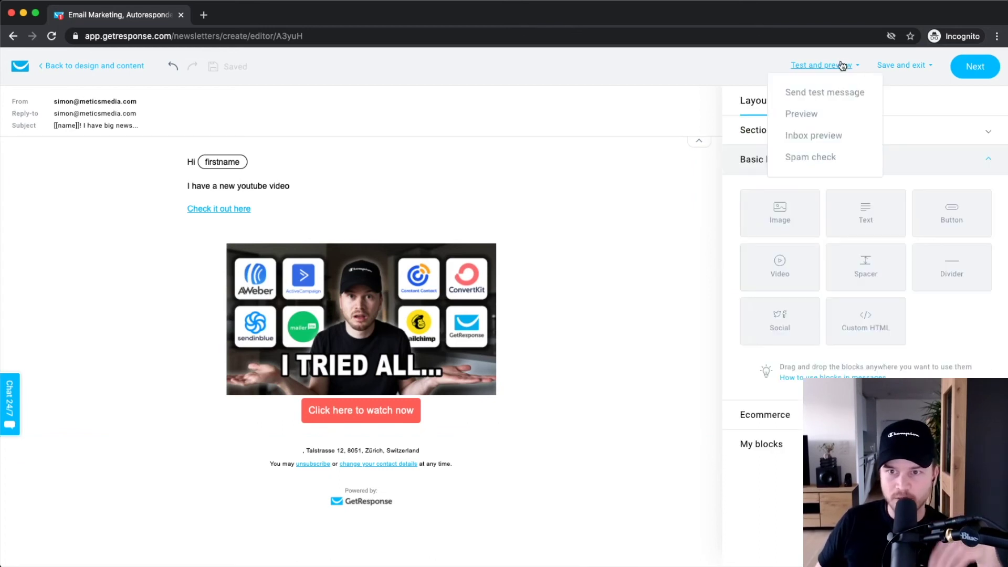
left_click(825, 90)
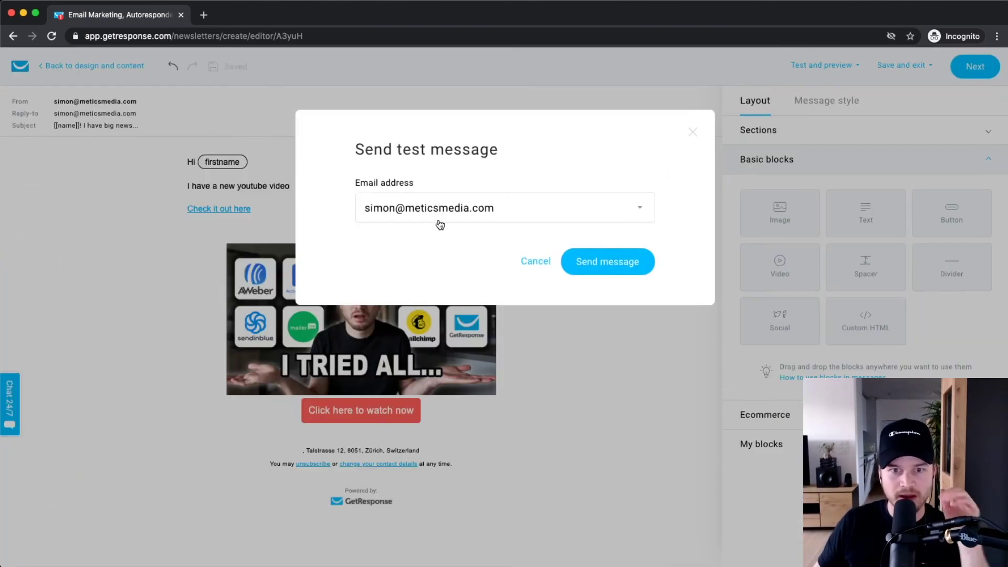
left_click(440, 221)
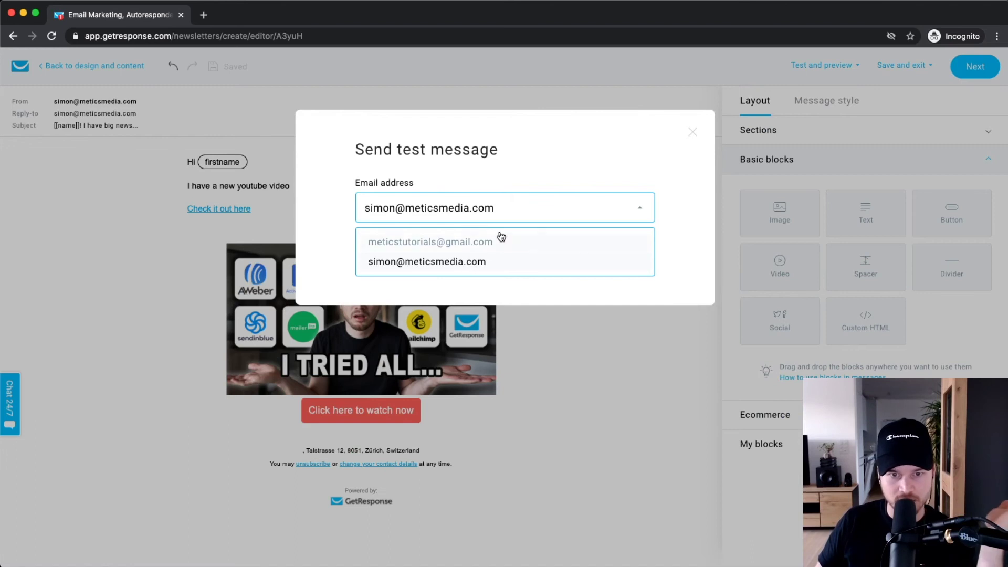
left_click(461, 246)
left_click(585, 265)
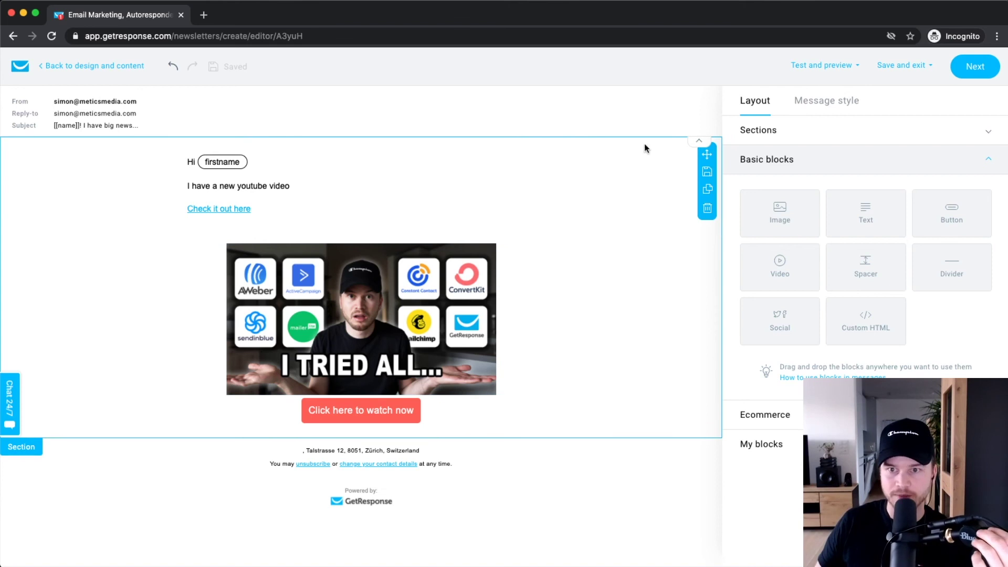
left_click(846, 67)
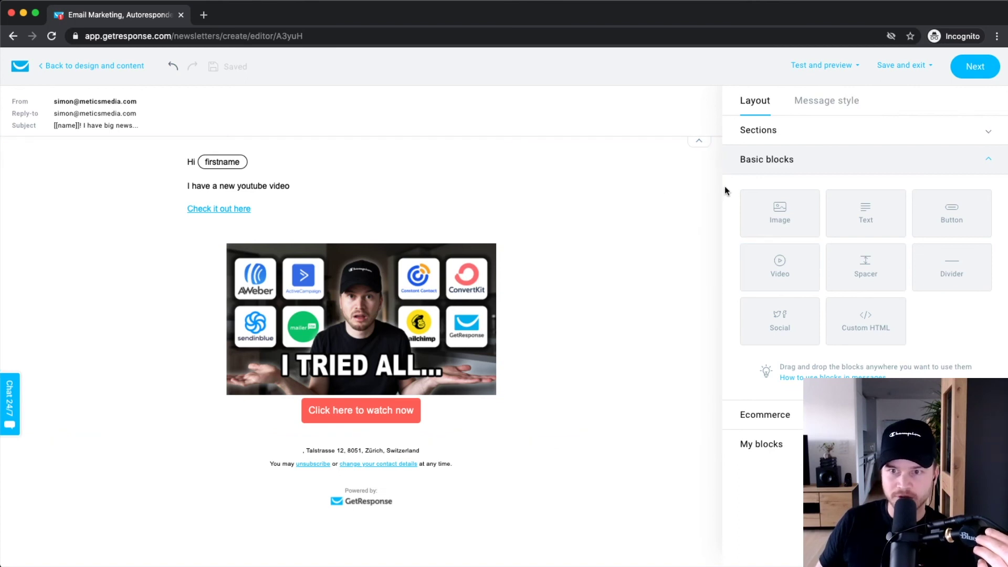
left_click(982, 72)
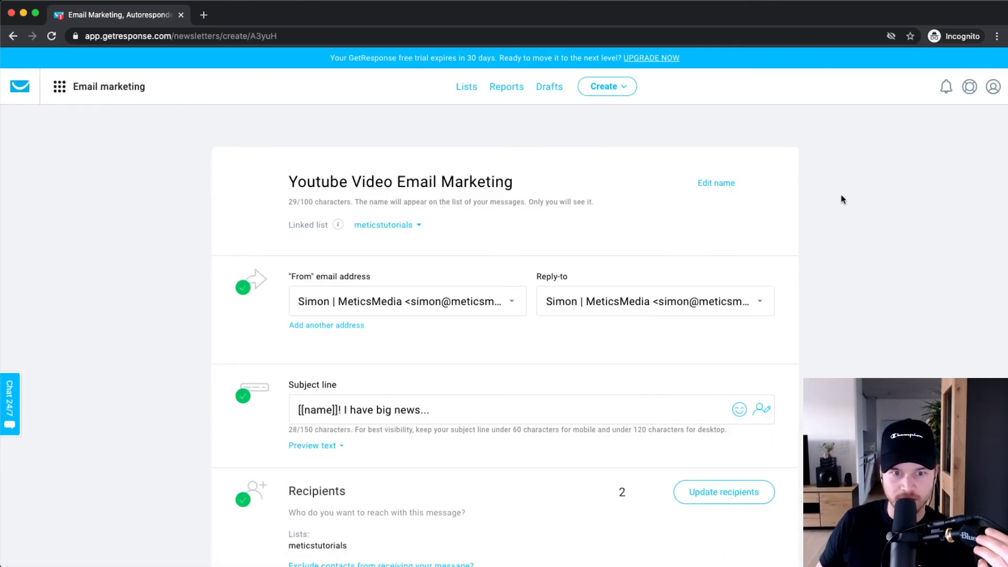
- Try Schedule for later in the send options, then switch back to Send immediately
scroll(717, 351, "down", 6)
scroll(524, 290, "down", 3)
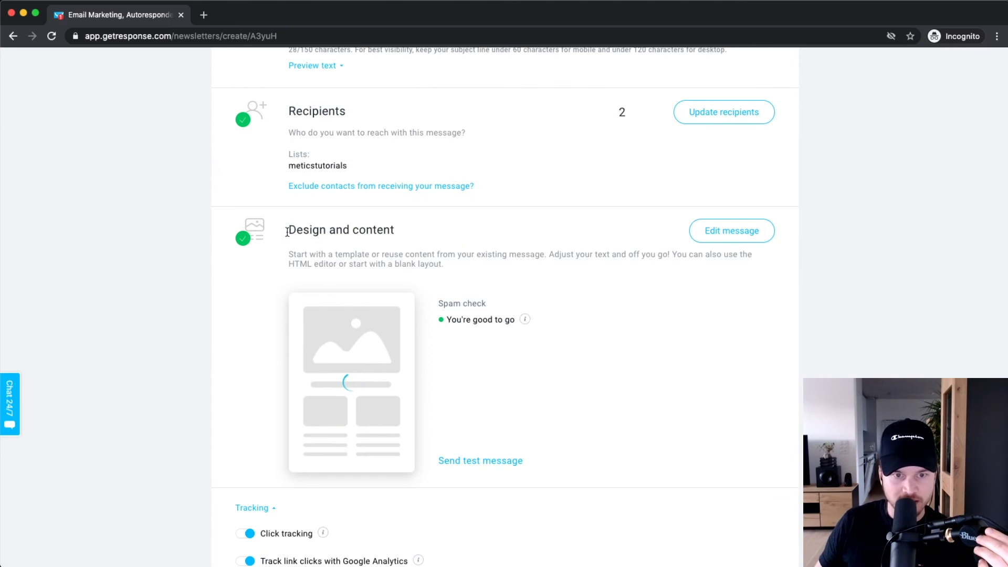
left_click_drag(278, 234, 439, 232)
left_click(439, 232)
scroll(522, 299, "down", 8)
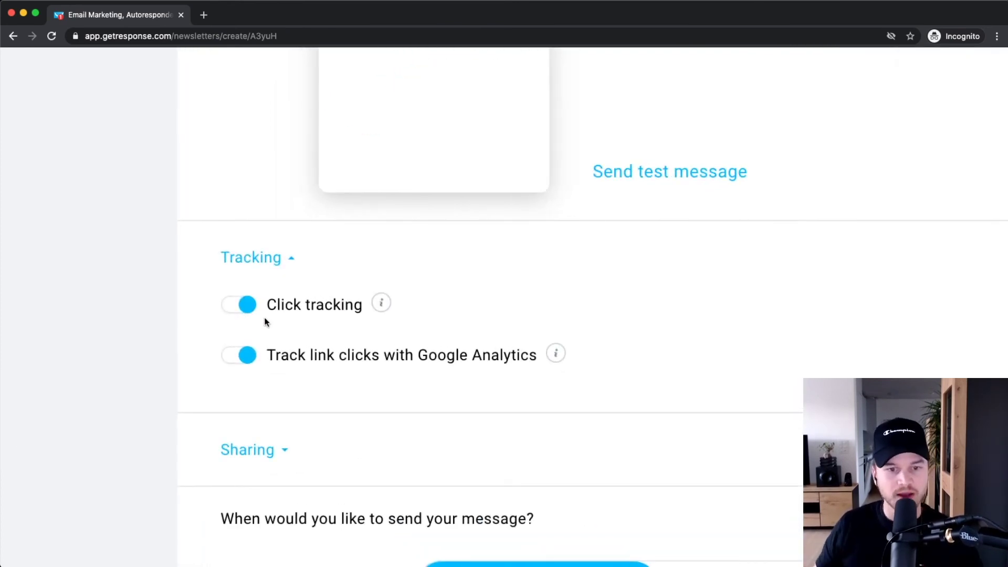
scroll(315, 323, "down", 2)
scroll(294, 302, "down", 2)
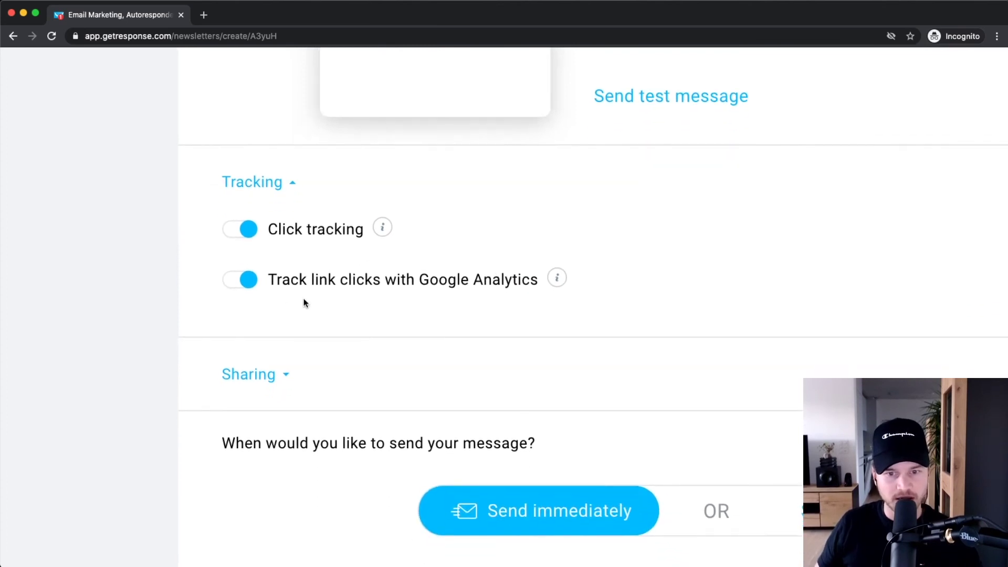
scroll(428, 281, "down", 4)
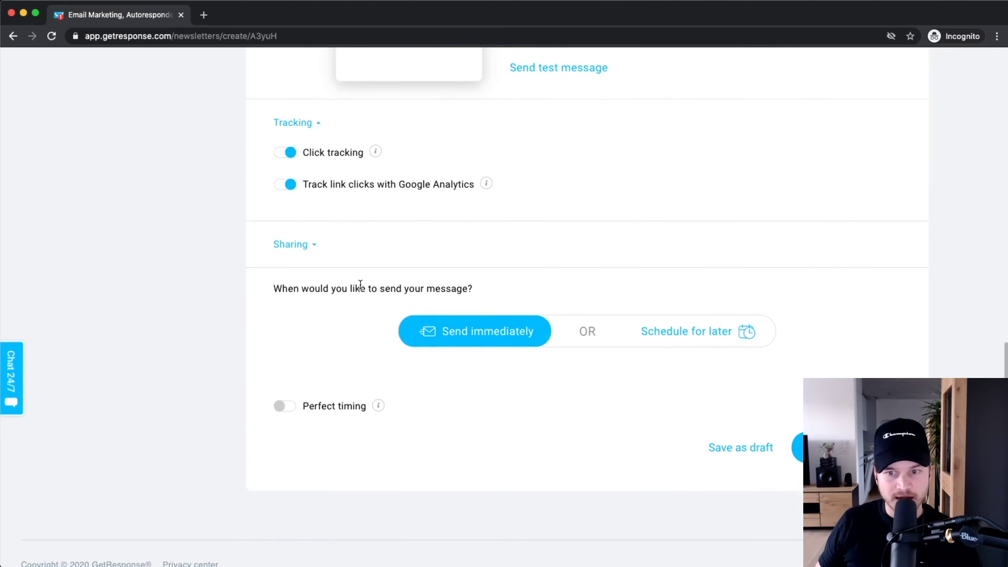
scroll(360, 284, "up", 3)
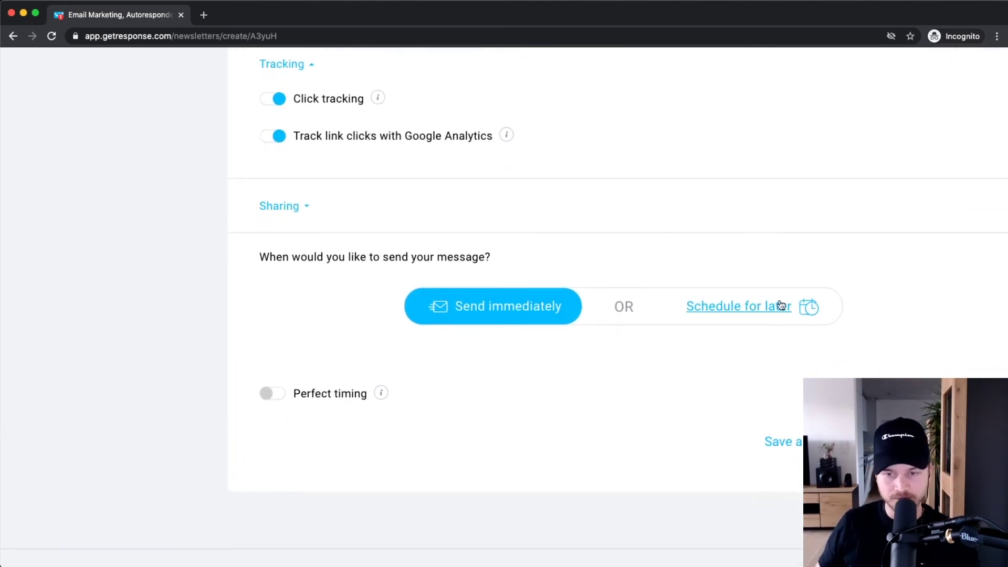
left_click(751, 312)
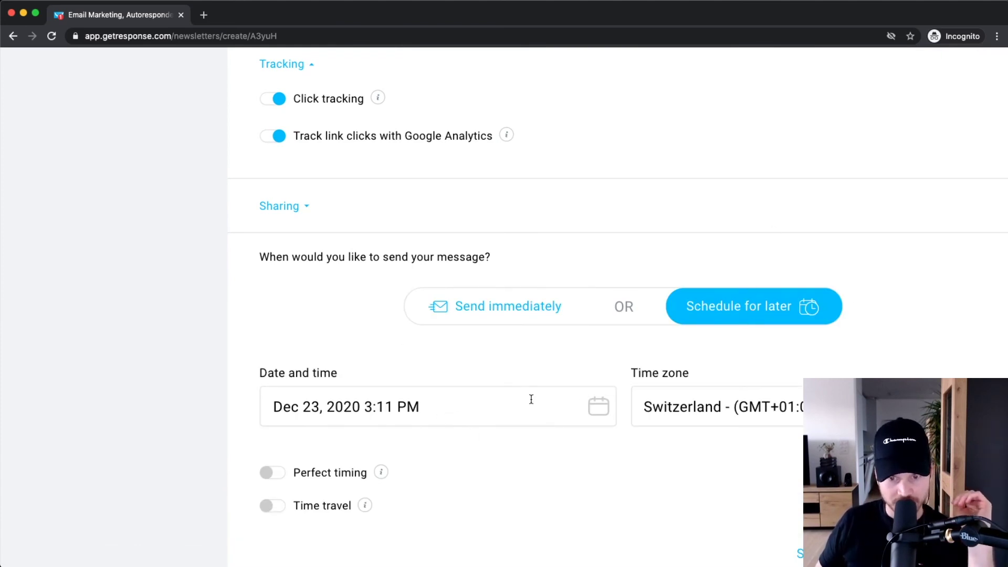
left_click(506, 310)
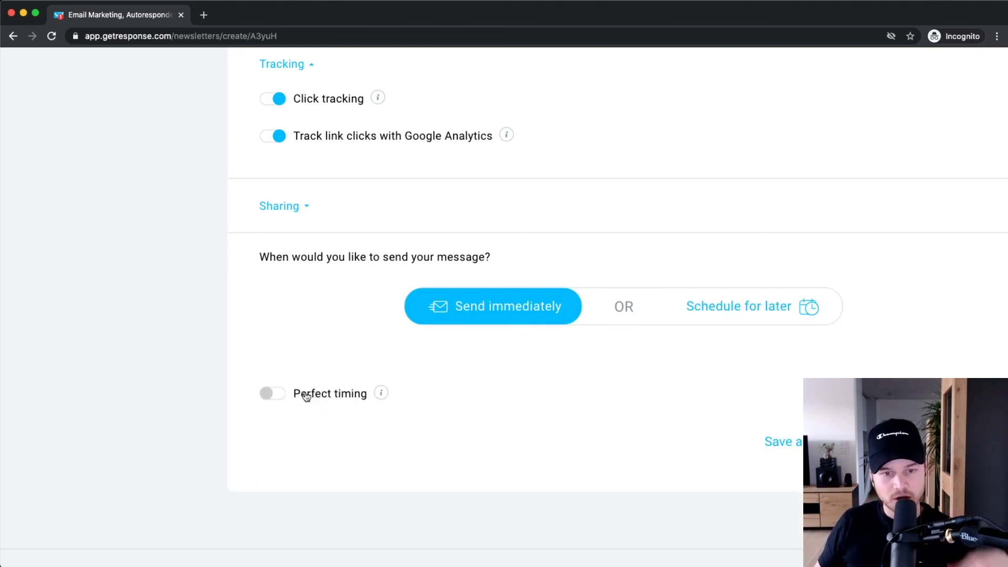
- Turn on Perfect timing delivery for the newsletter
scroll(300, 404, "up", 5)
left_click(248, 398)
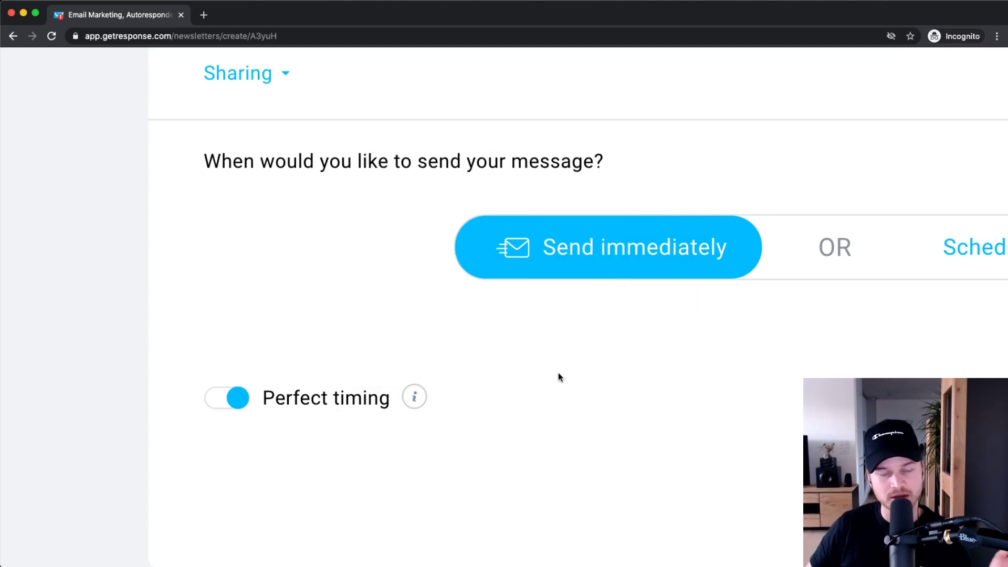
scroll(568, 390, "down", 5)
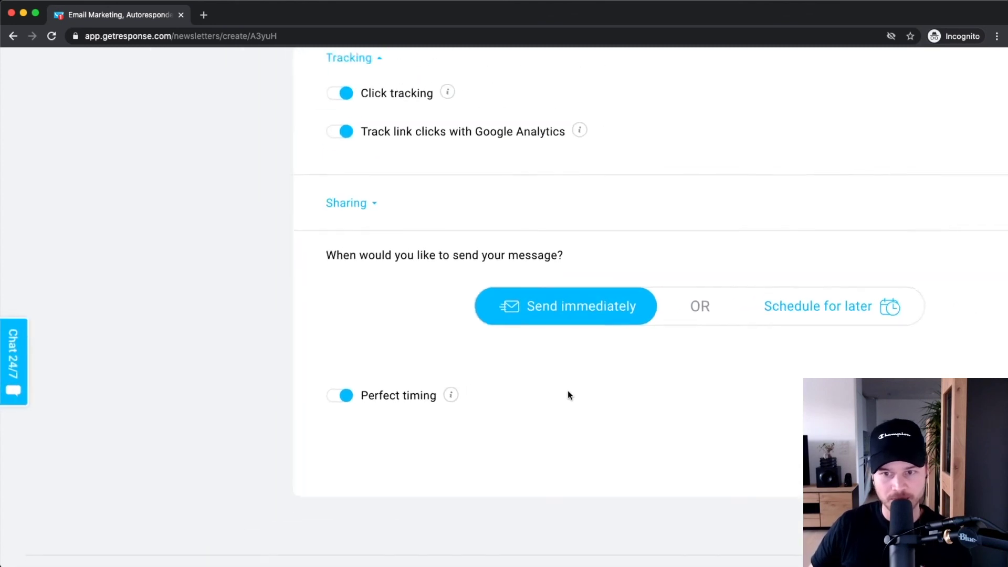
scroll(604, 407, "right", 1)
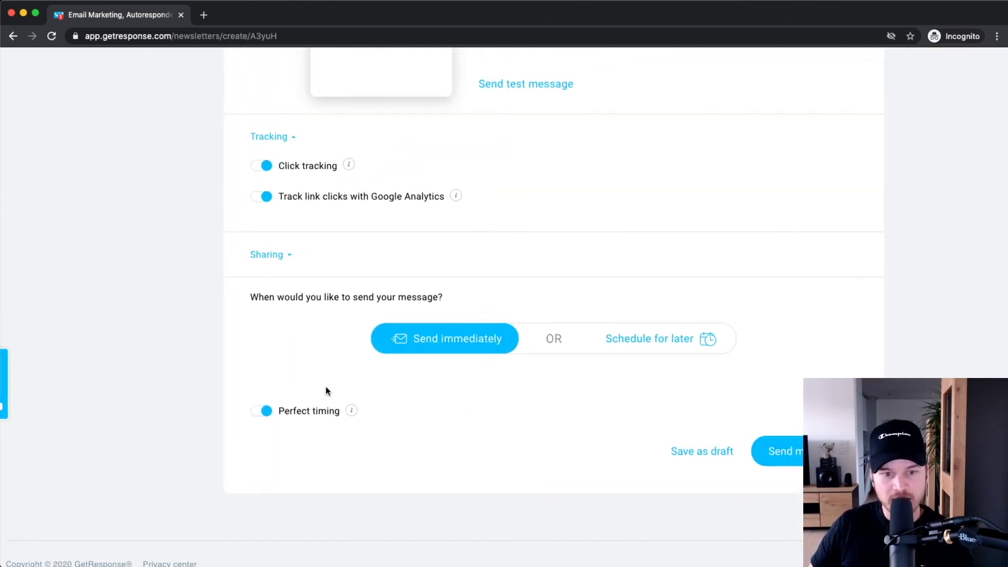
scroll(774, 393, "right", 2)
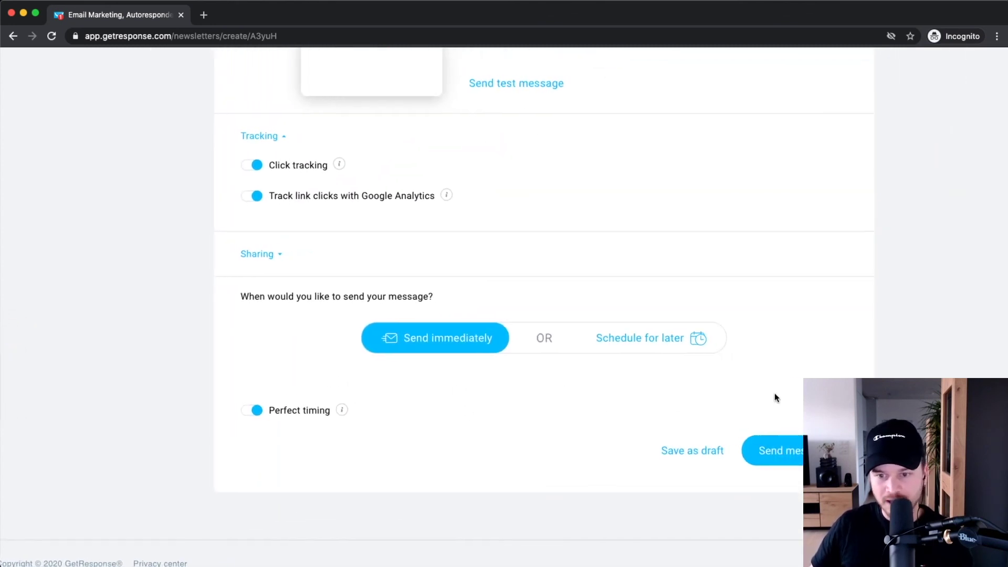
- Send the newsletter, then cancel the pending delivery with Don't send it
left_click(770, 445)
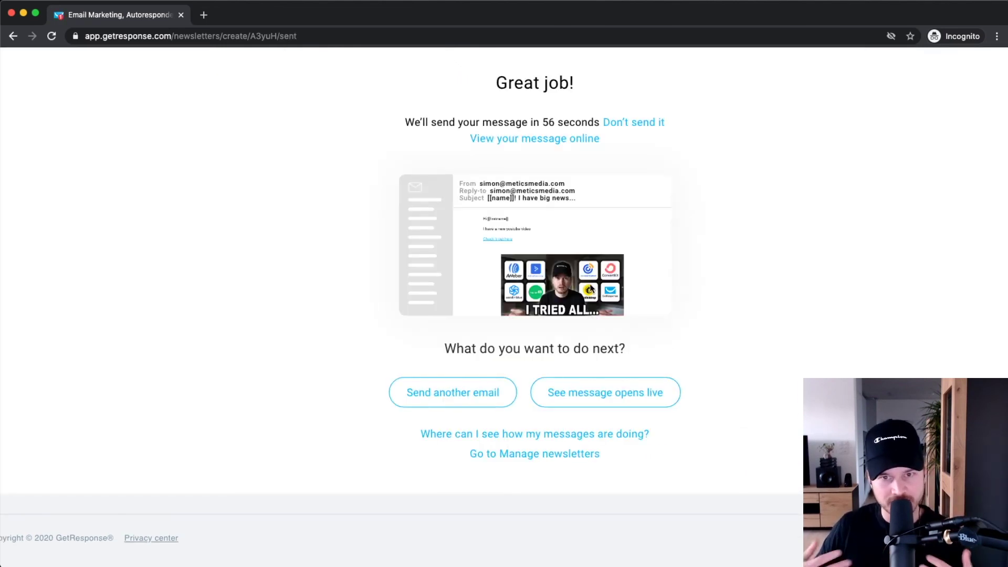
scroll(534, 131, "up", 5, "ctrl")
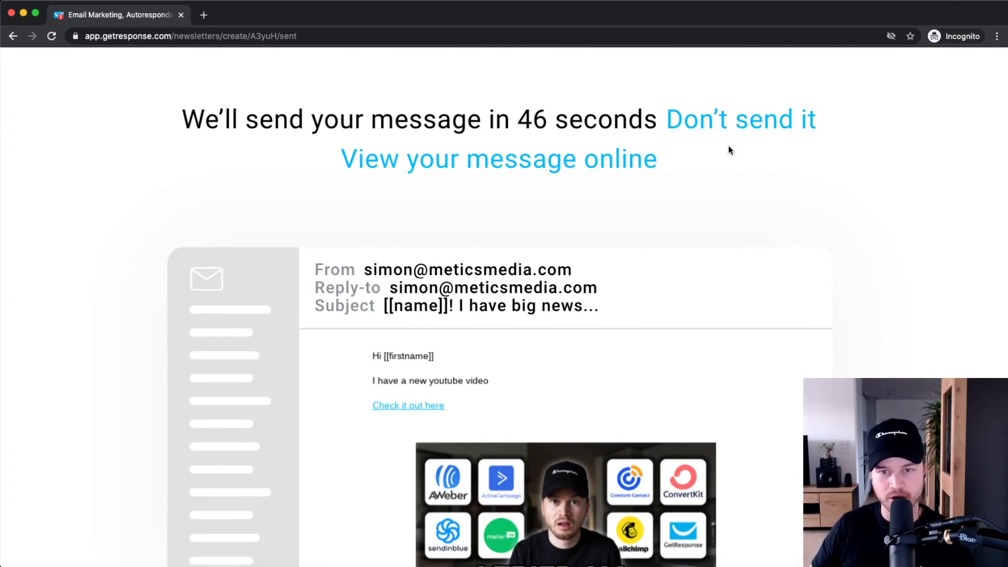
scroll(728, 147, "down", 5)
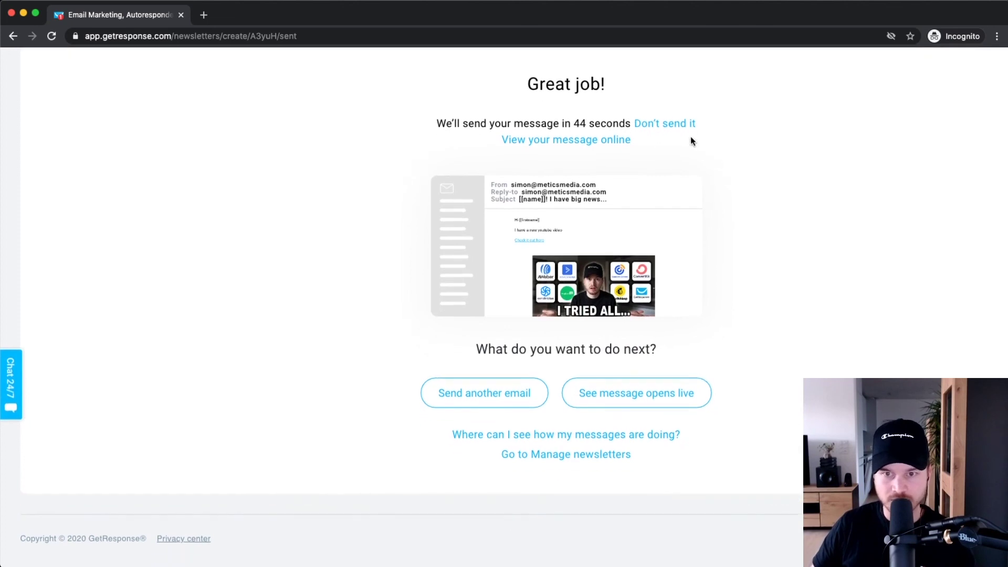
left_click(661, 124)
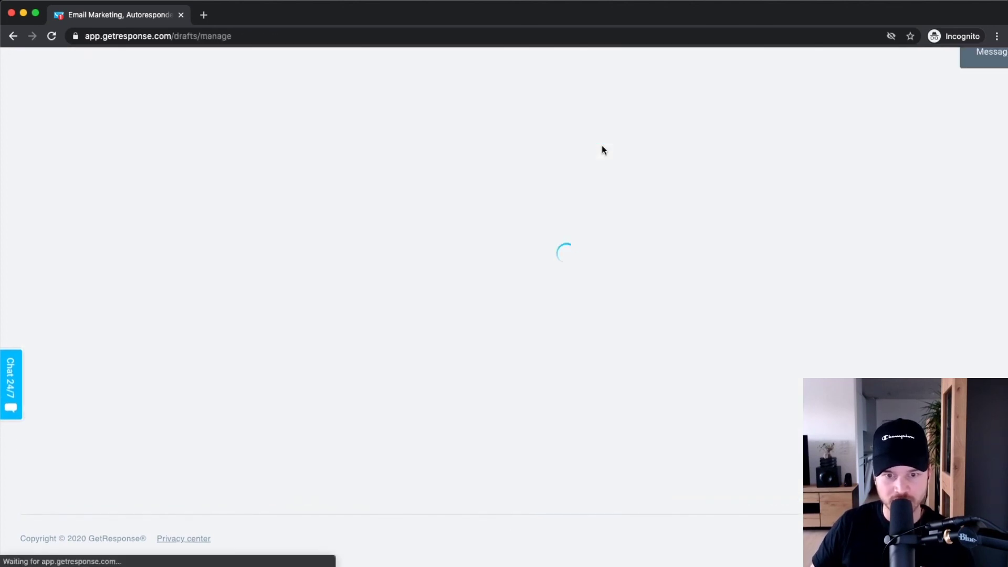